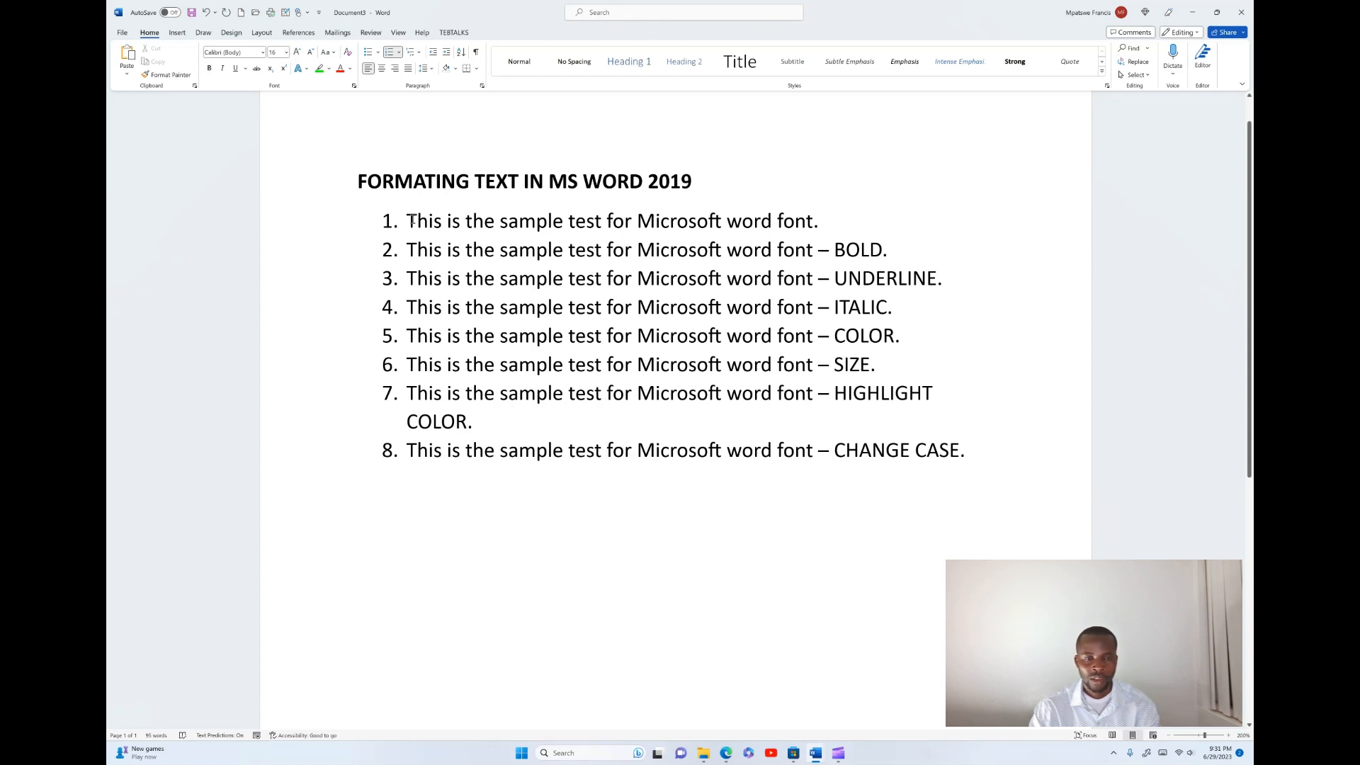
- Change the font of the first list item to Cascadia Code SemiBold
click(607, 450)
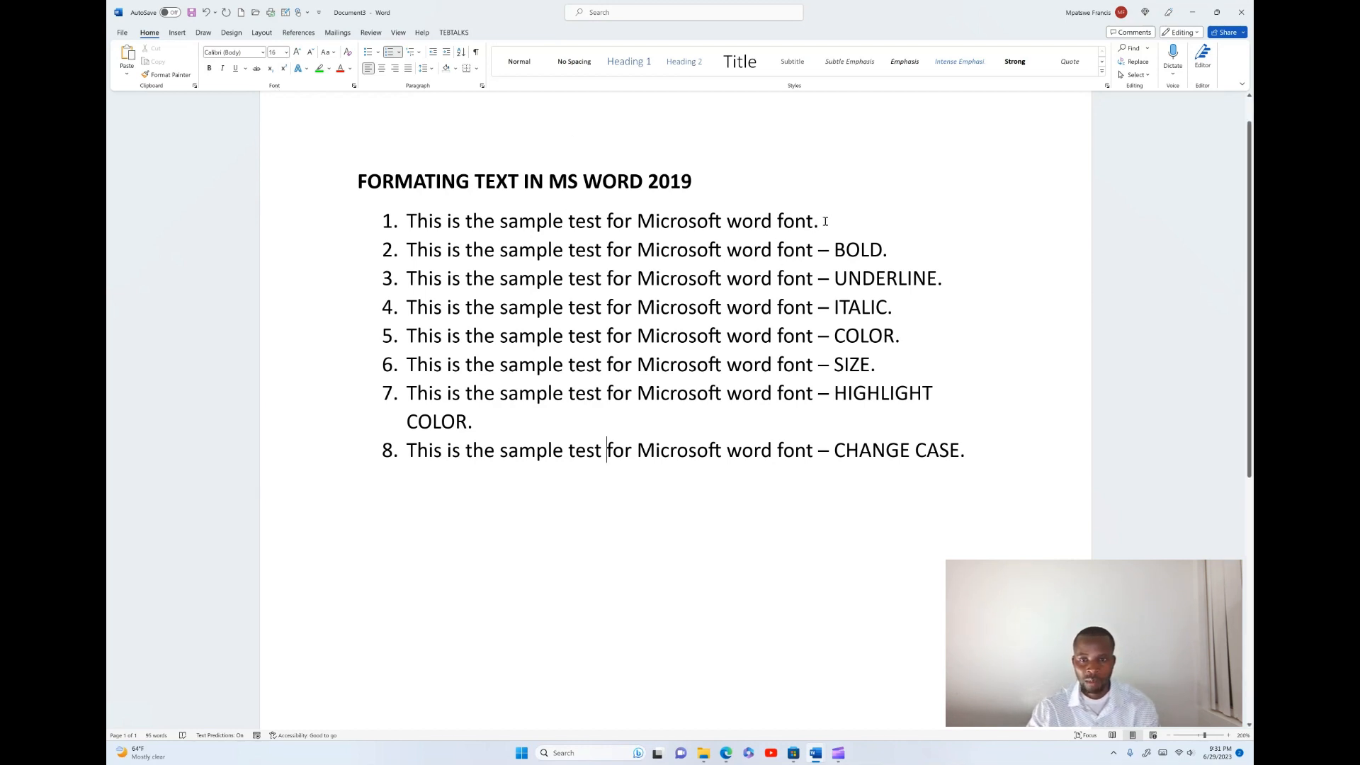
drag(820, 222, 369, 217)
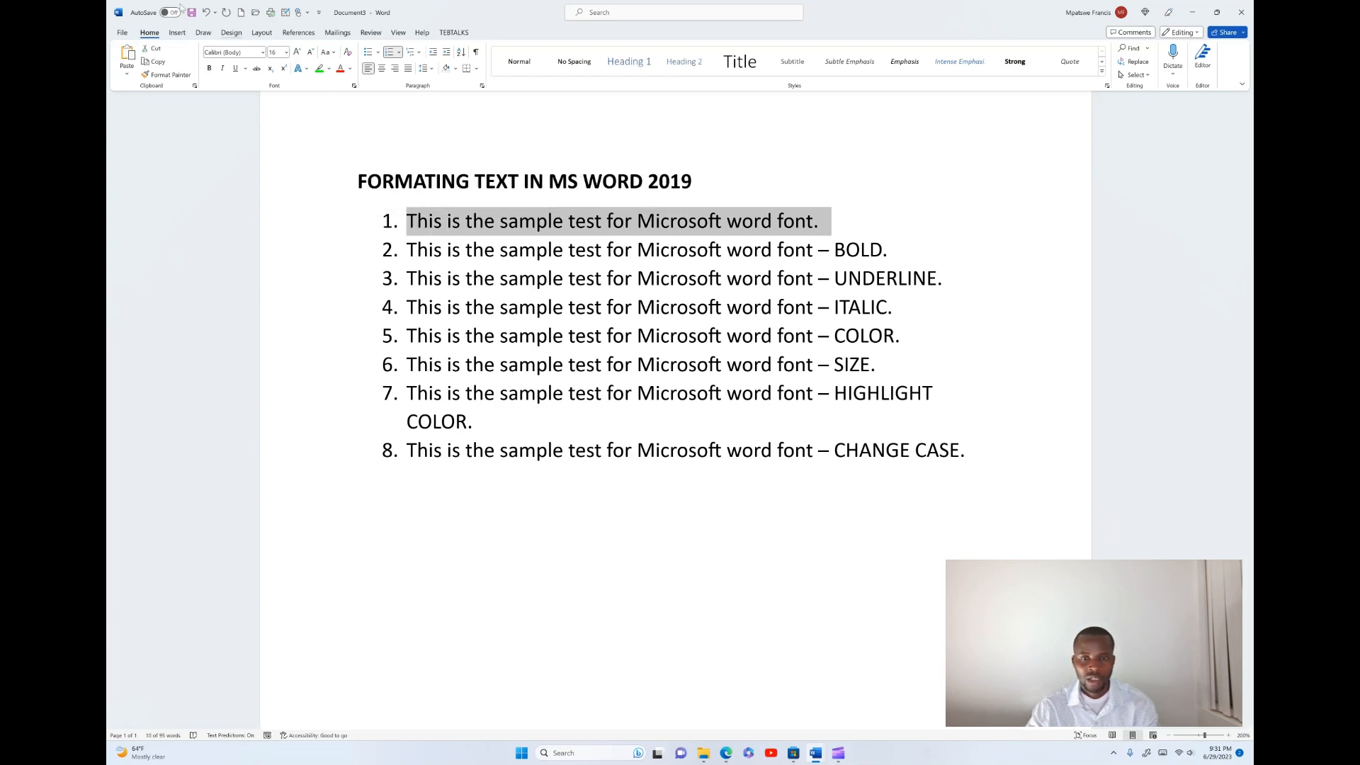
click(266, 54)
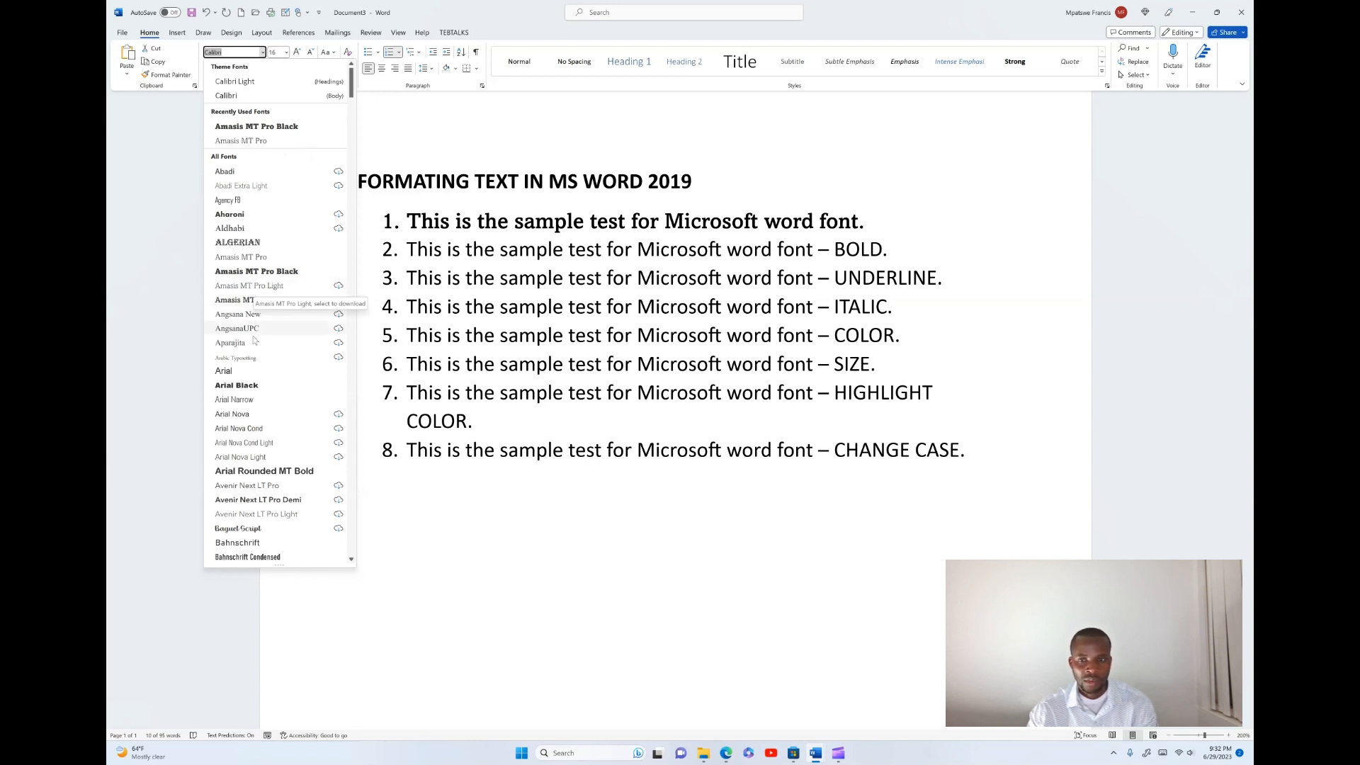
scroll(254, 319, down, 20)
scroll(255, 345, down, 10)
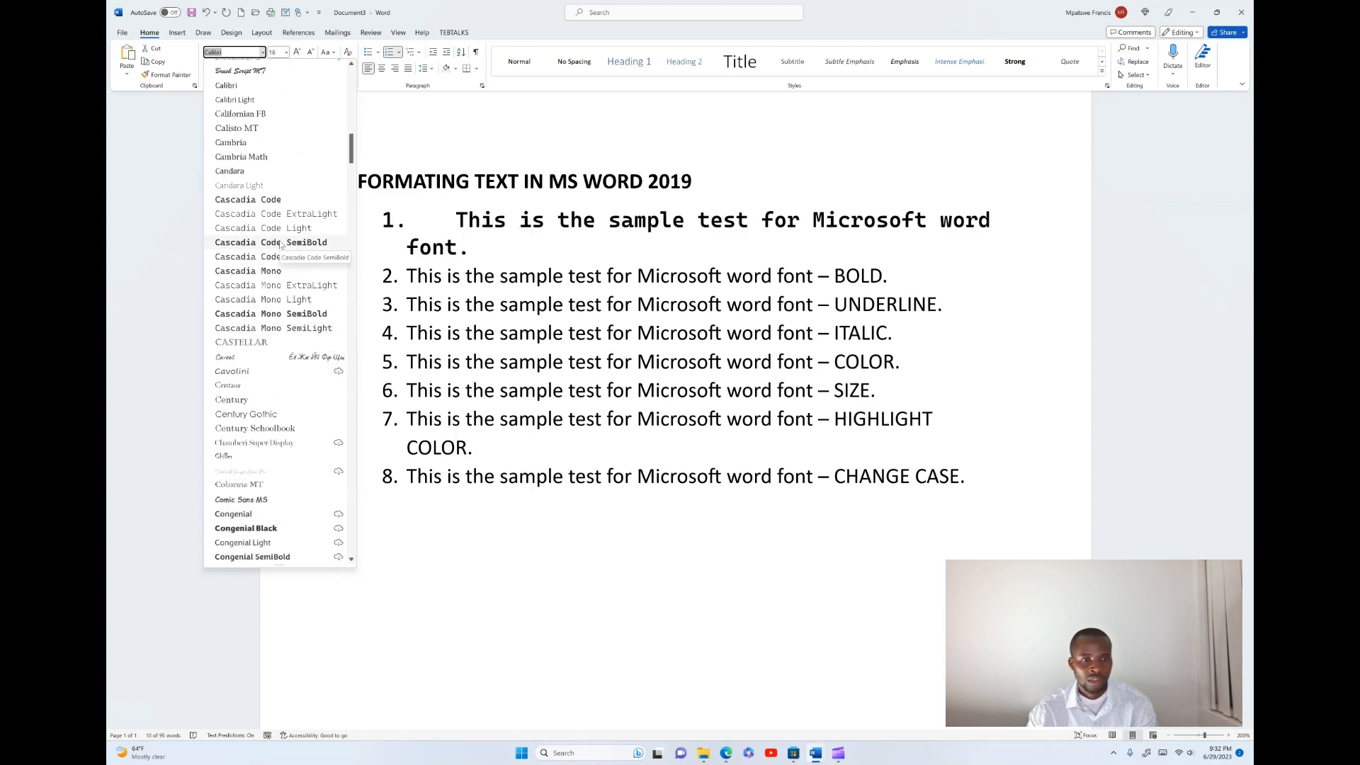
click(281, 243)
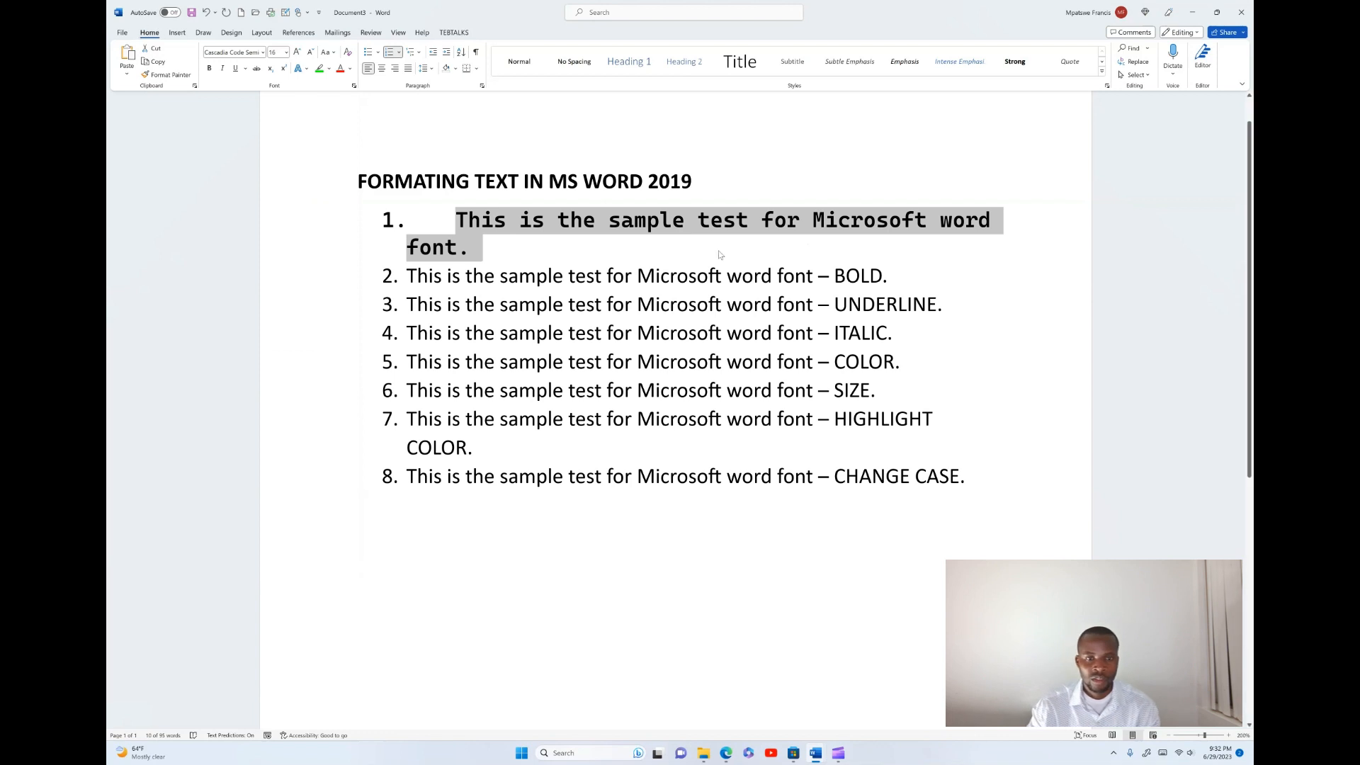
- Make the second list item, ending in BOLD, bold
click(756, 288)
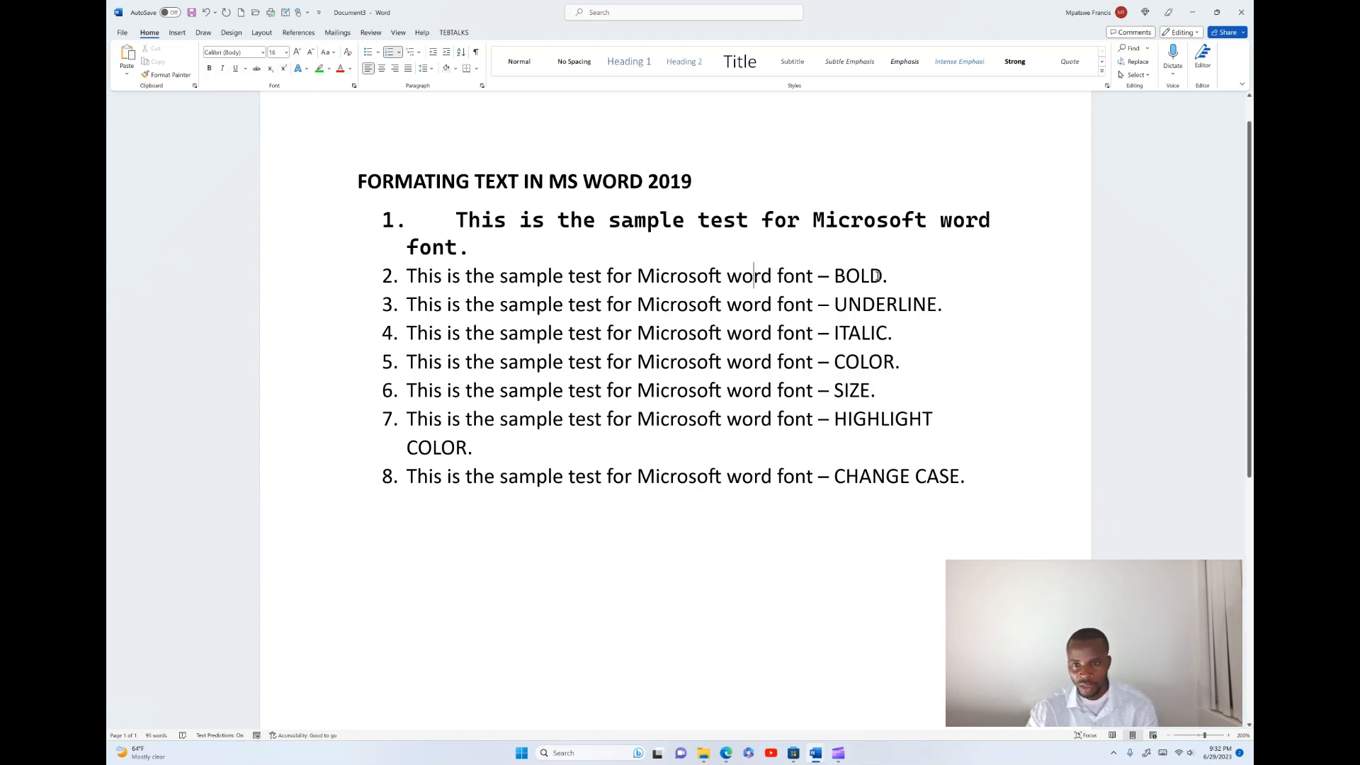
drag(898, 276, 403, 269)
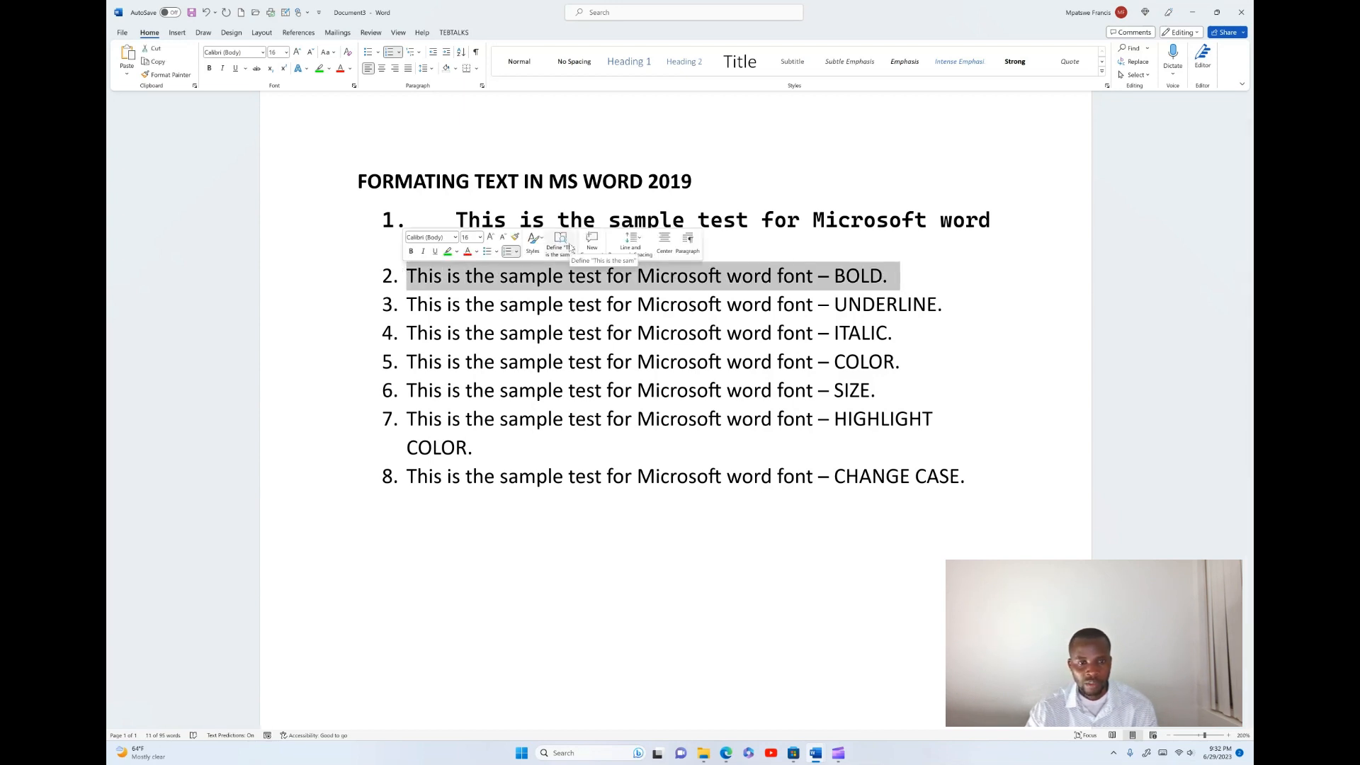
key(ctrl+b)
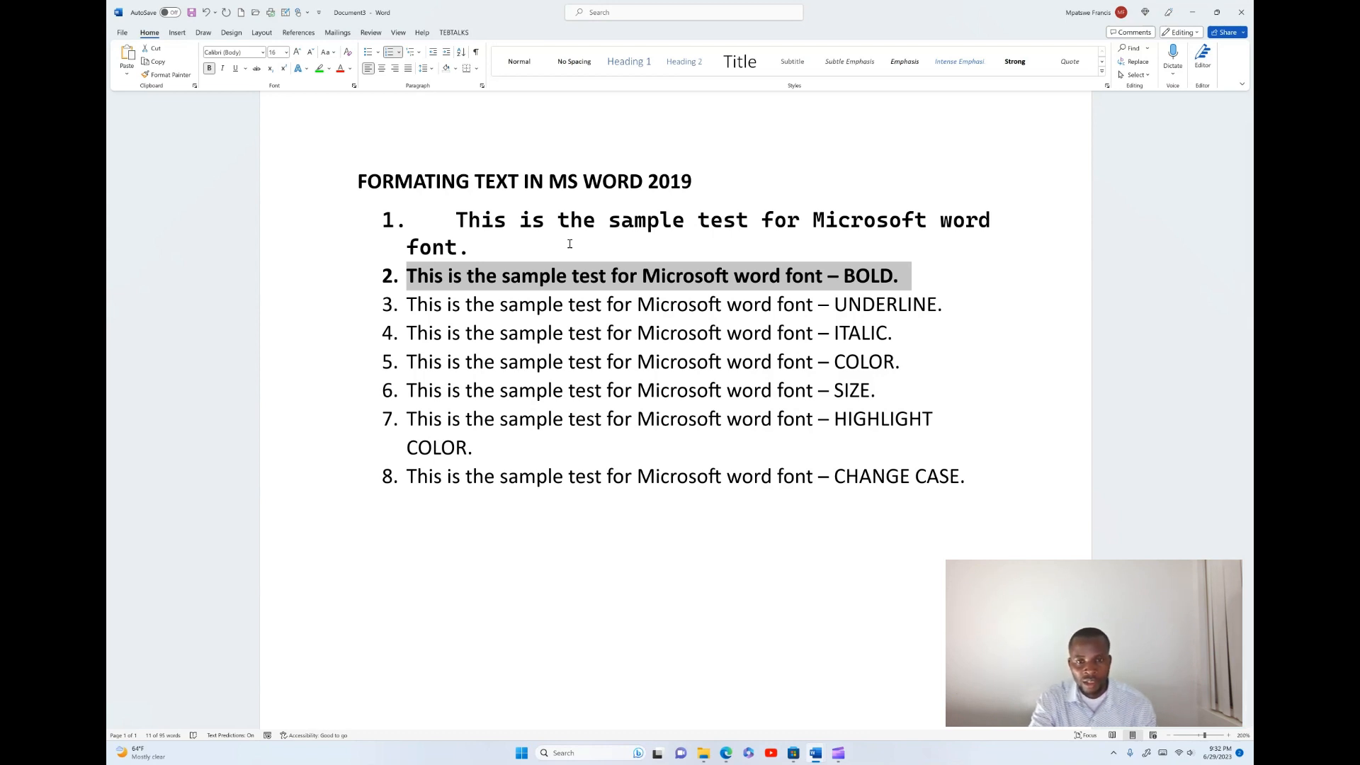
key(ctrl+b)
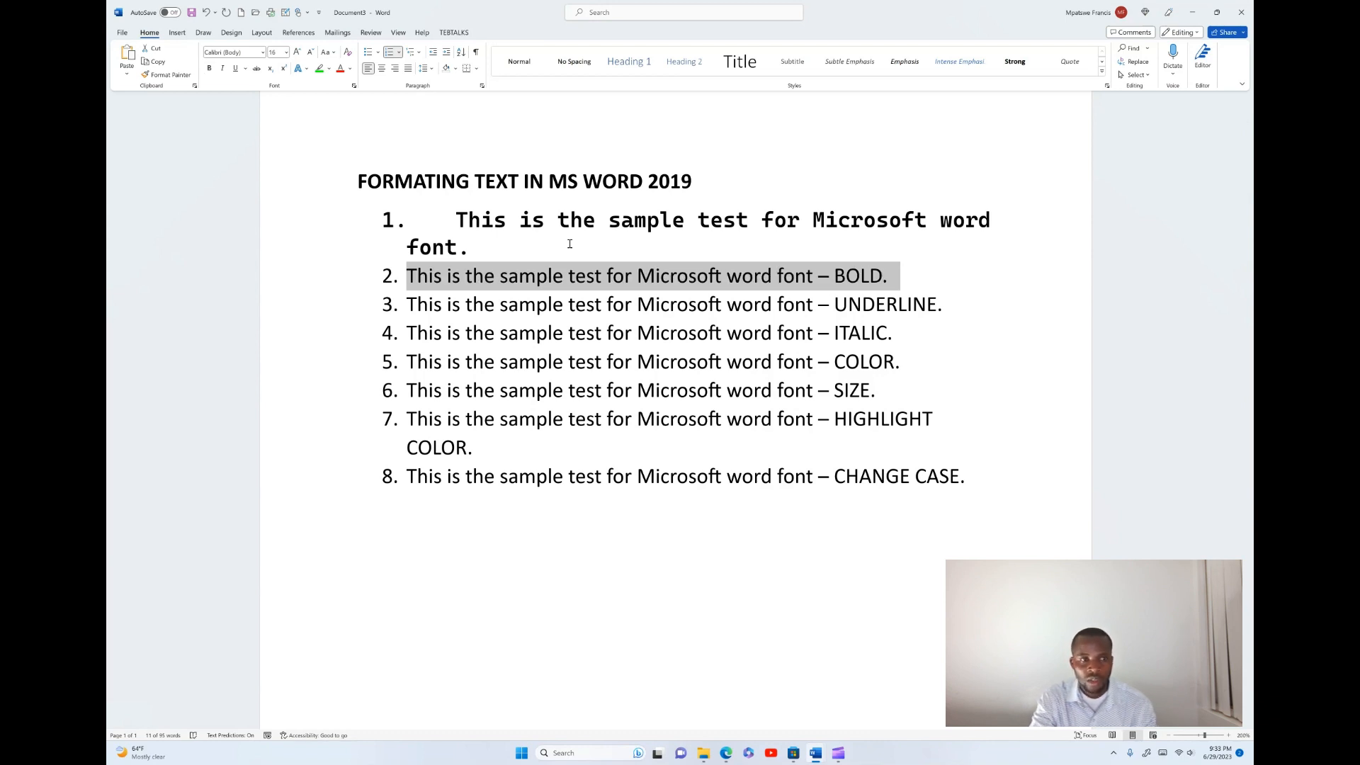
click(210, 69)
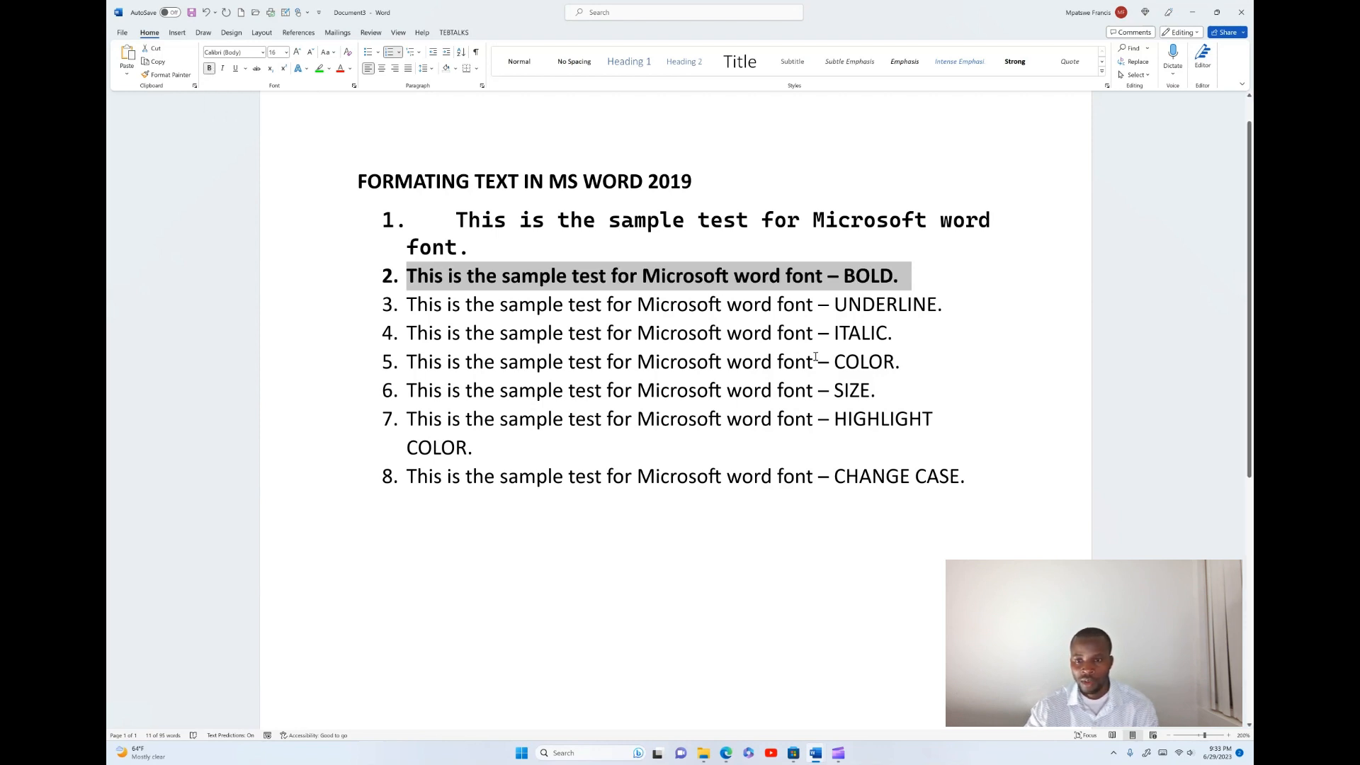
- Underline the third list item, ending in UNDERLINE
click(945, 306)
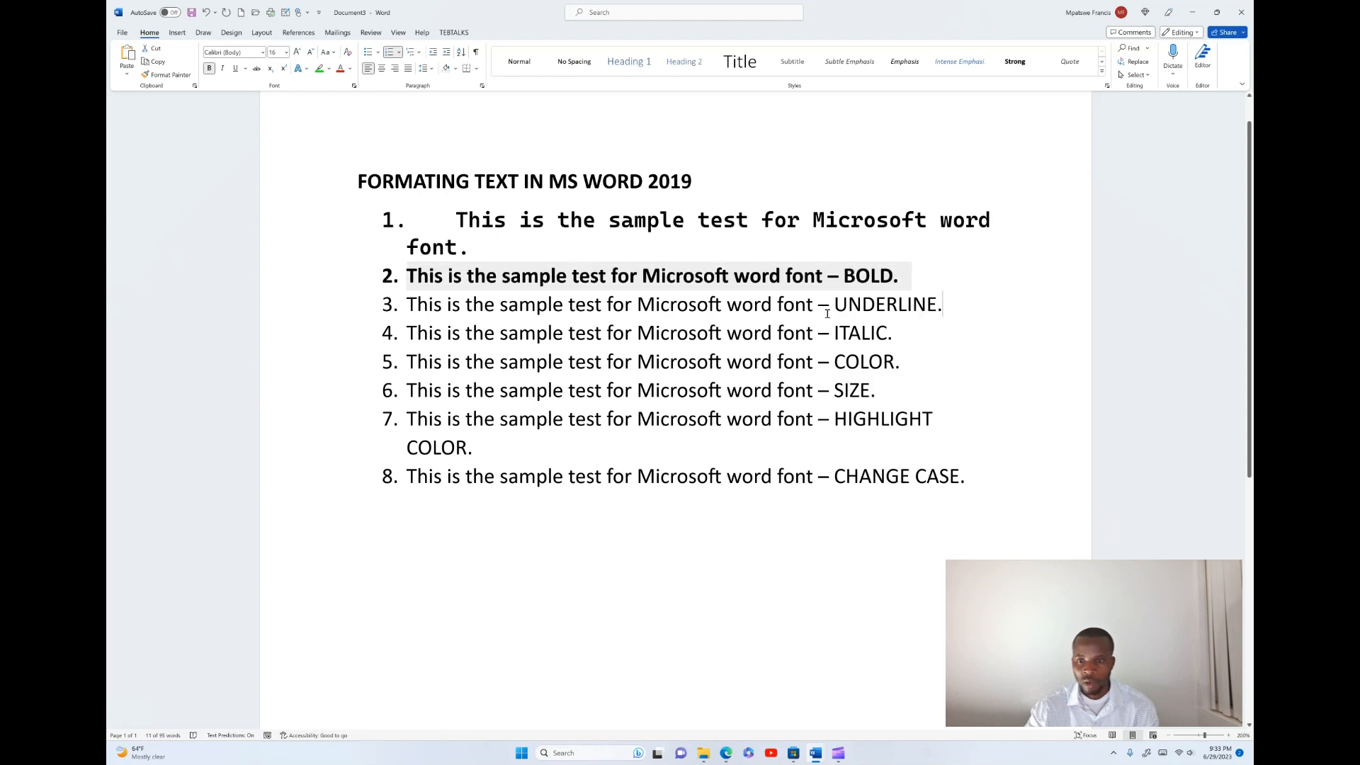
drag(826, 314, 406, 306)
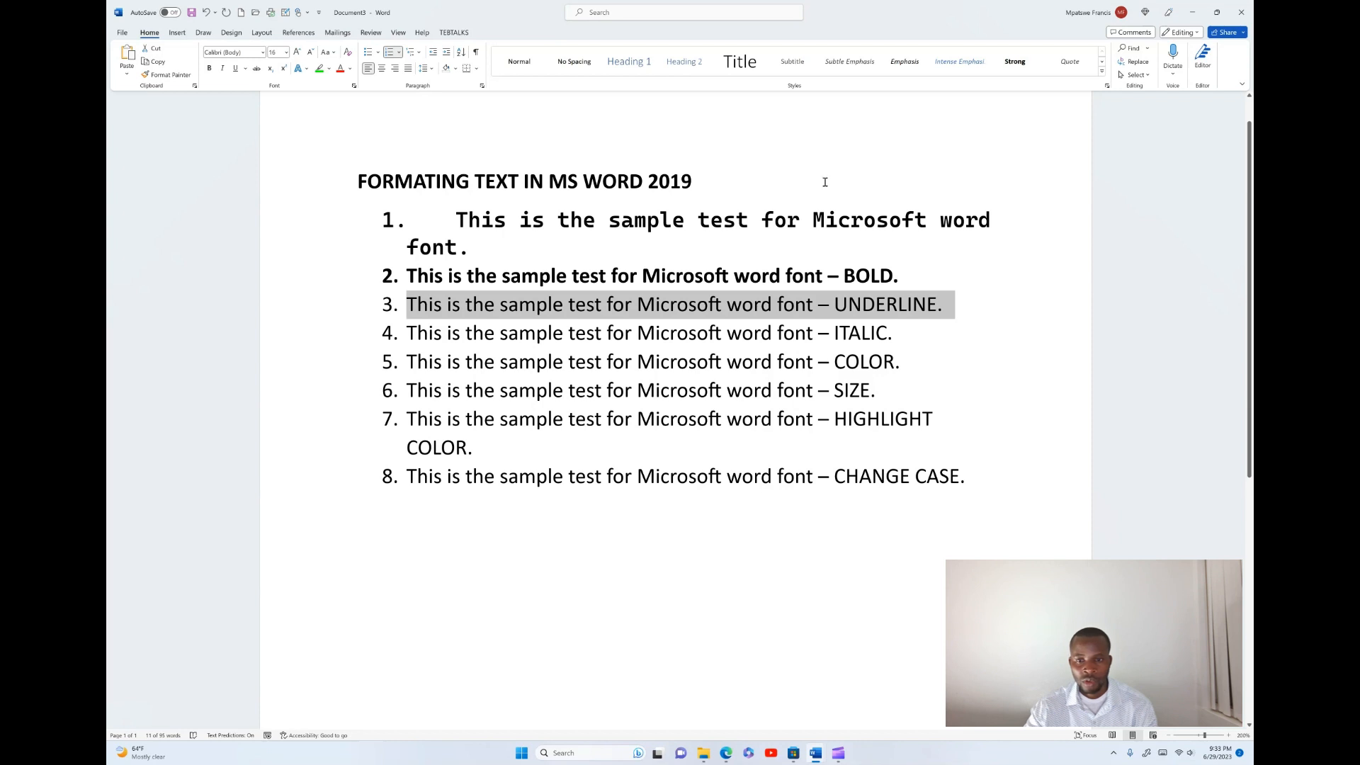
click(245, 69)
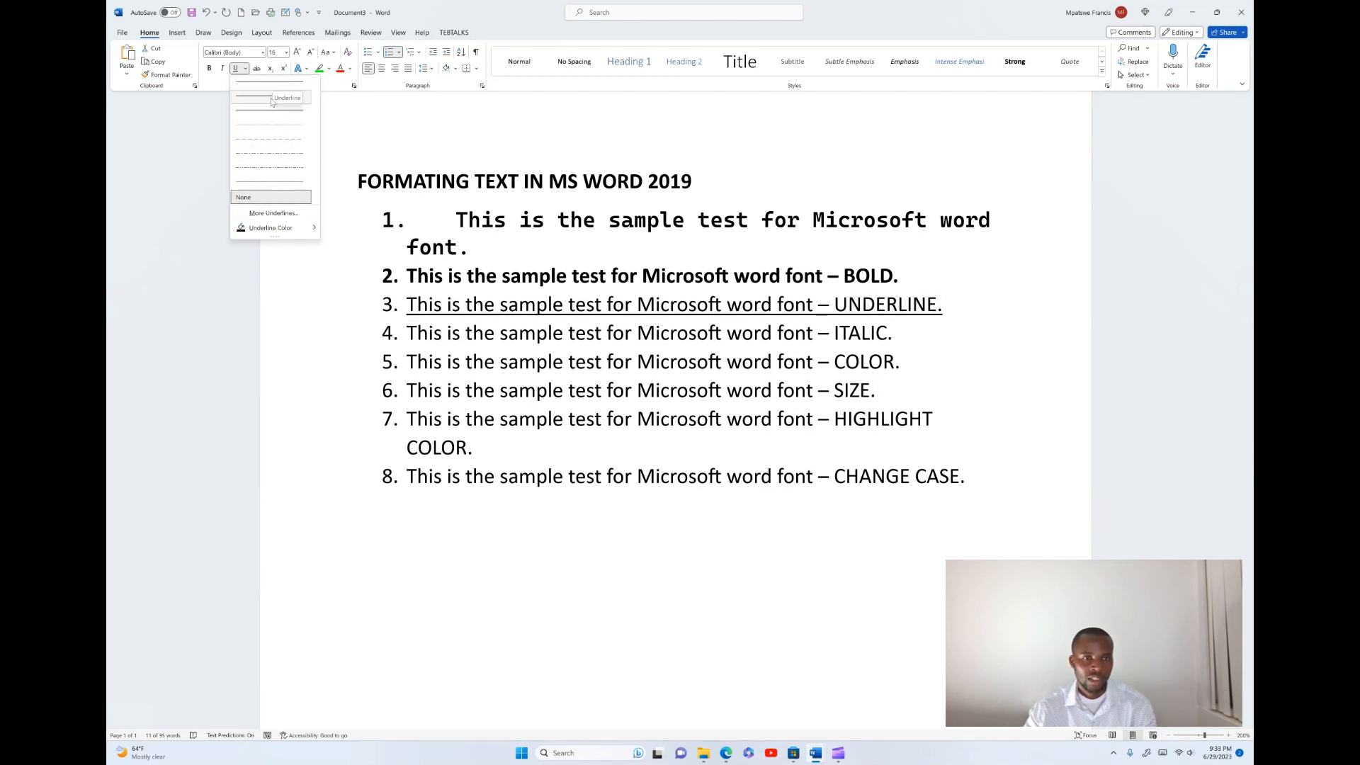
key(Escape)
key(ctrl+u)
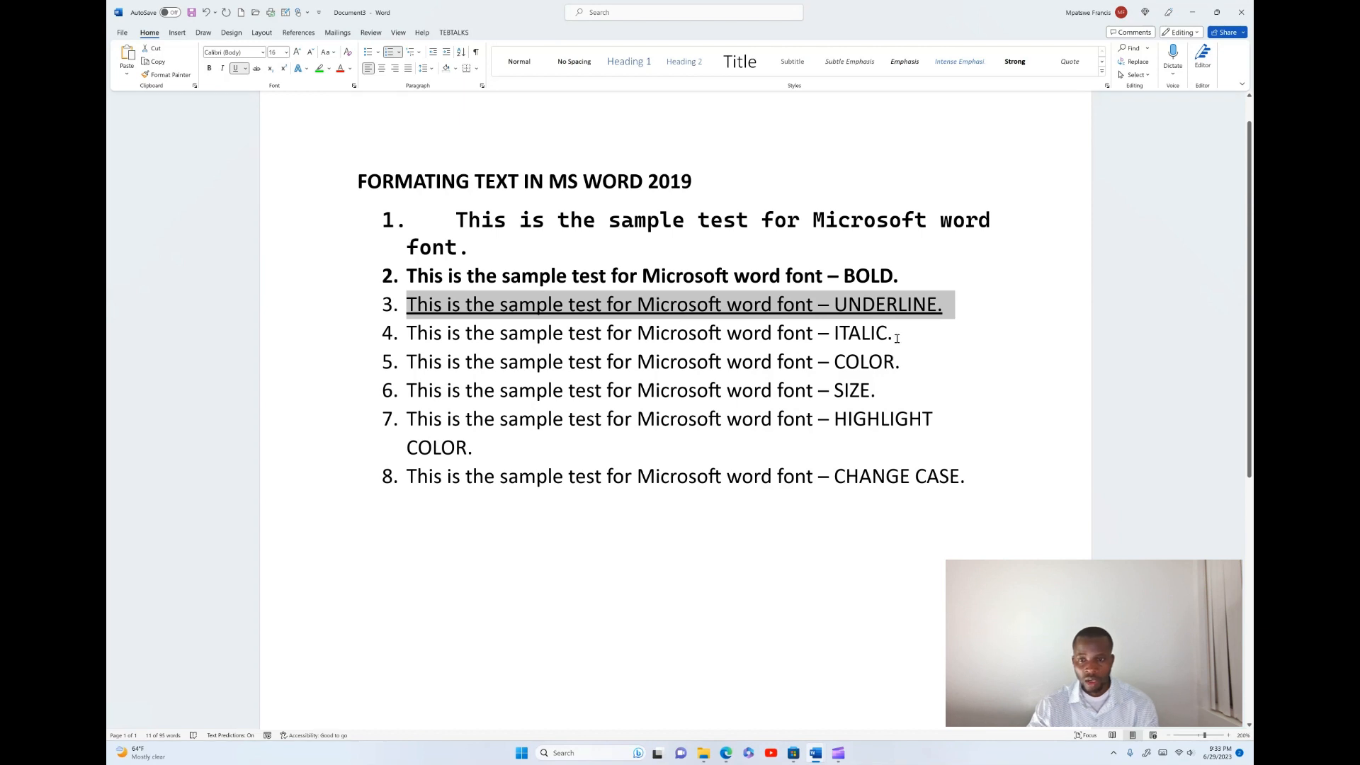
- Italicize the fourth list item, ending in ITALIC
drag(894, 332, 413, 331)
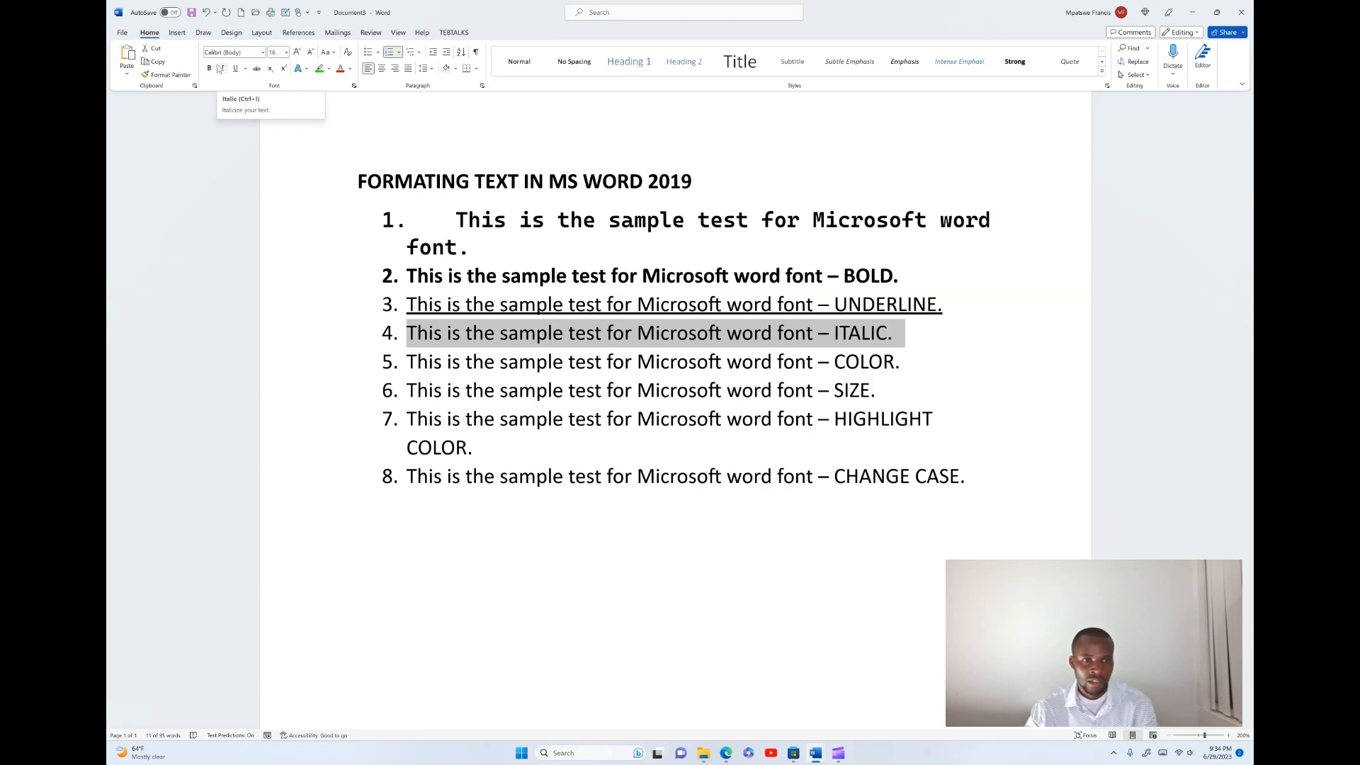
click(220, 68)
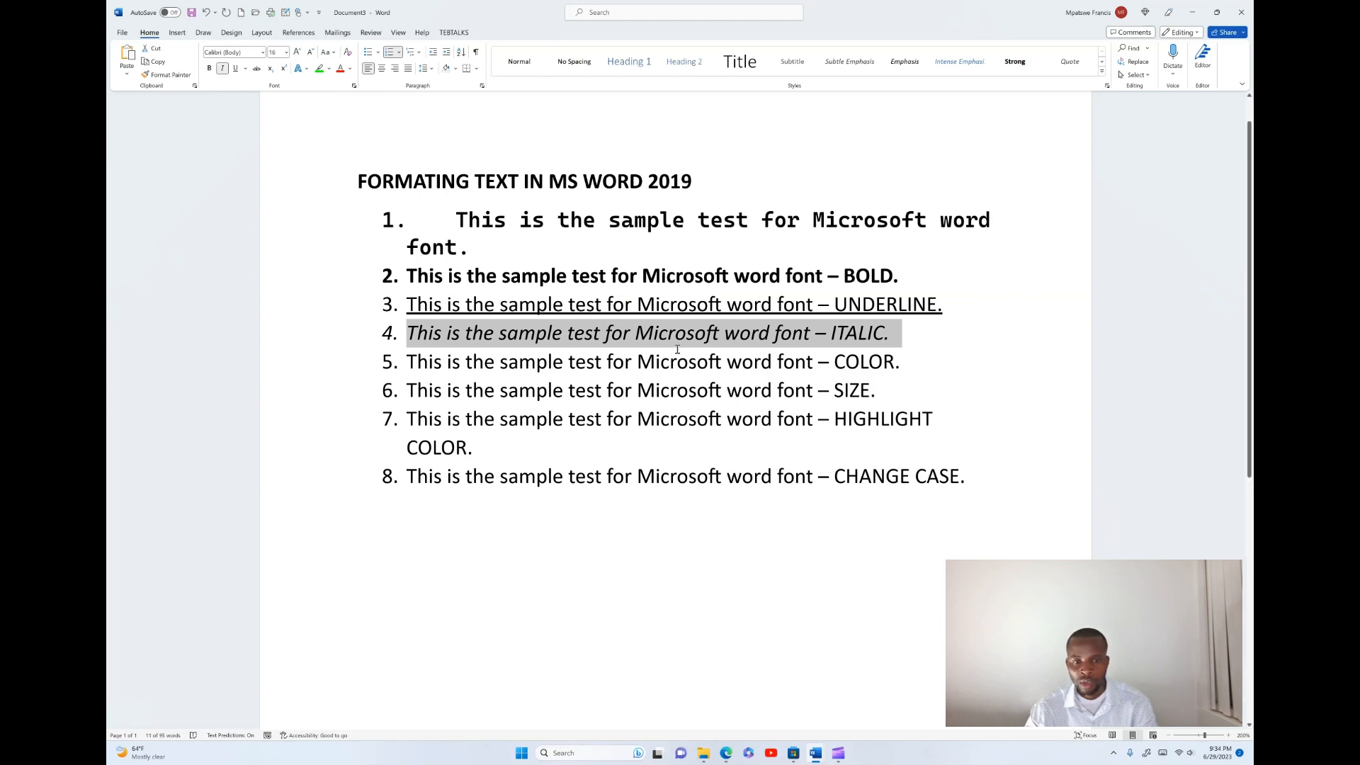
scroll(749, 354, up, 10)
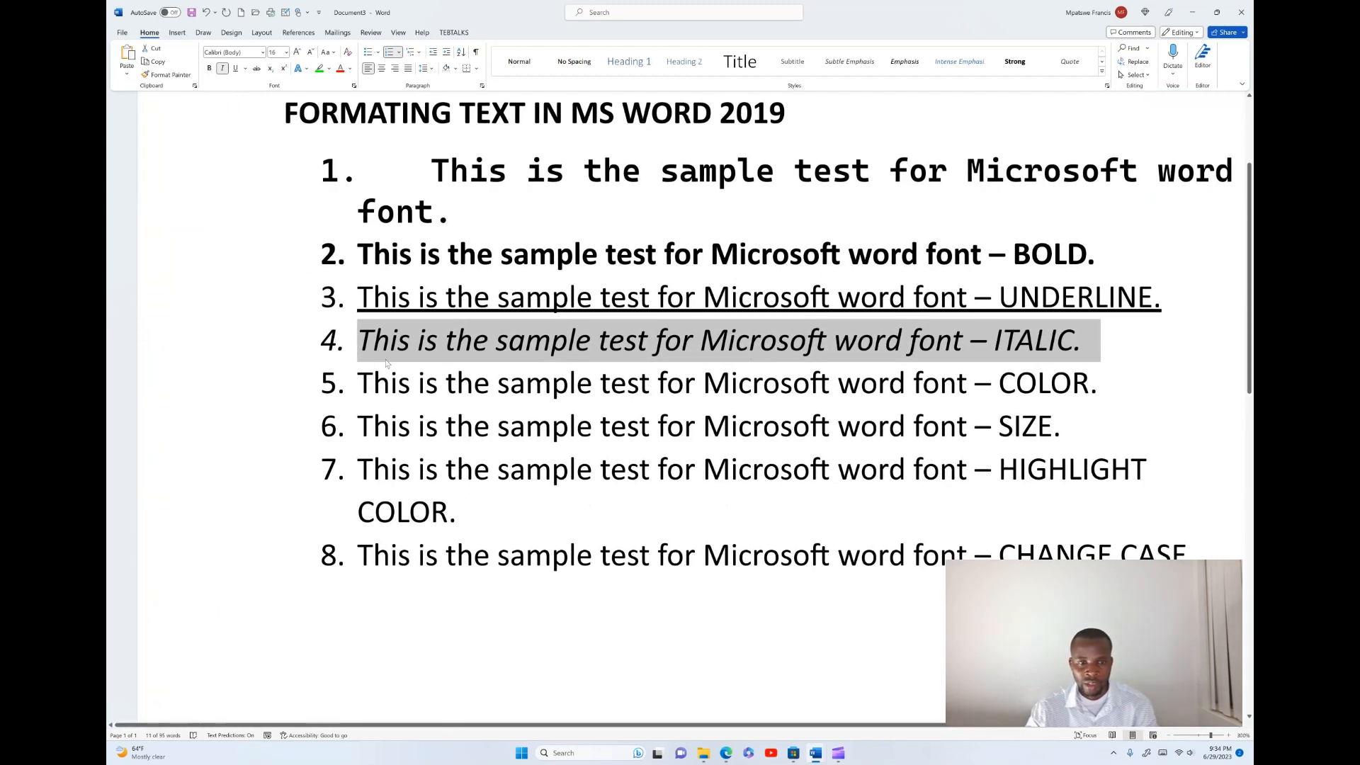
click(543, 420)
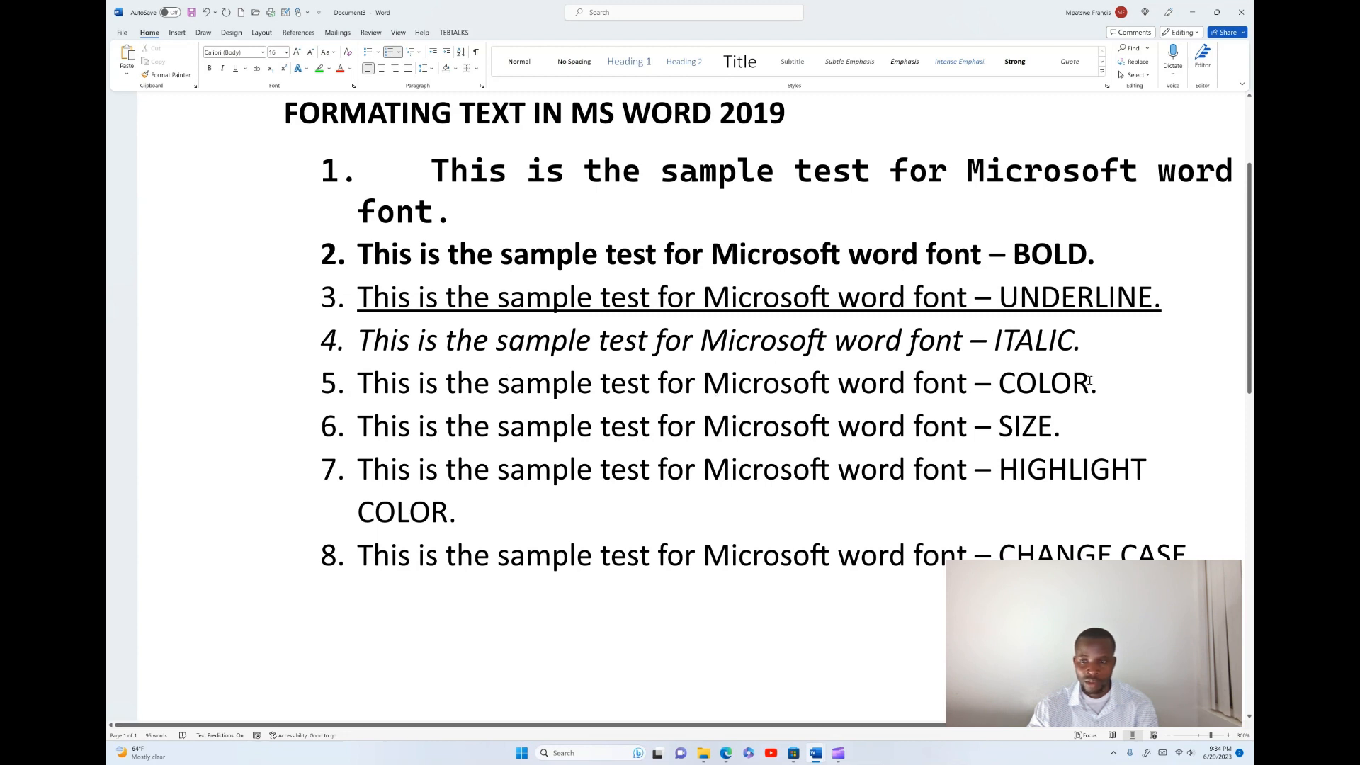
- Give the fifth list item a custom light green font colour using the More Colors picker
drag(1105, 383, 327, 388)
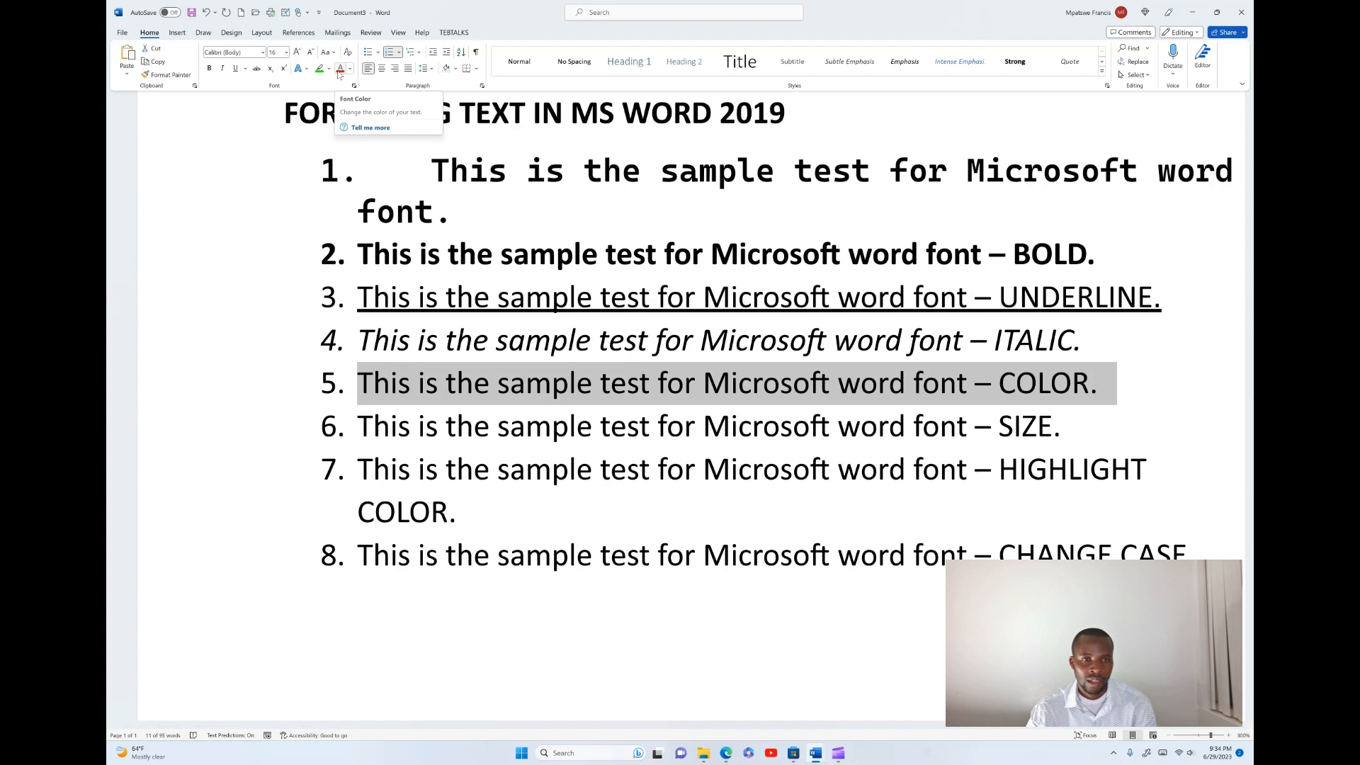
click(350, 69)
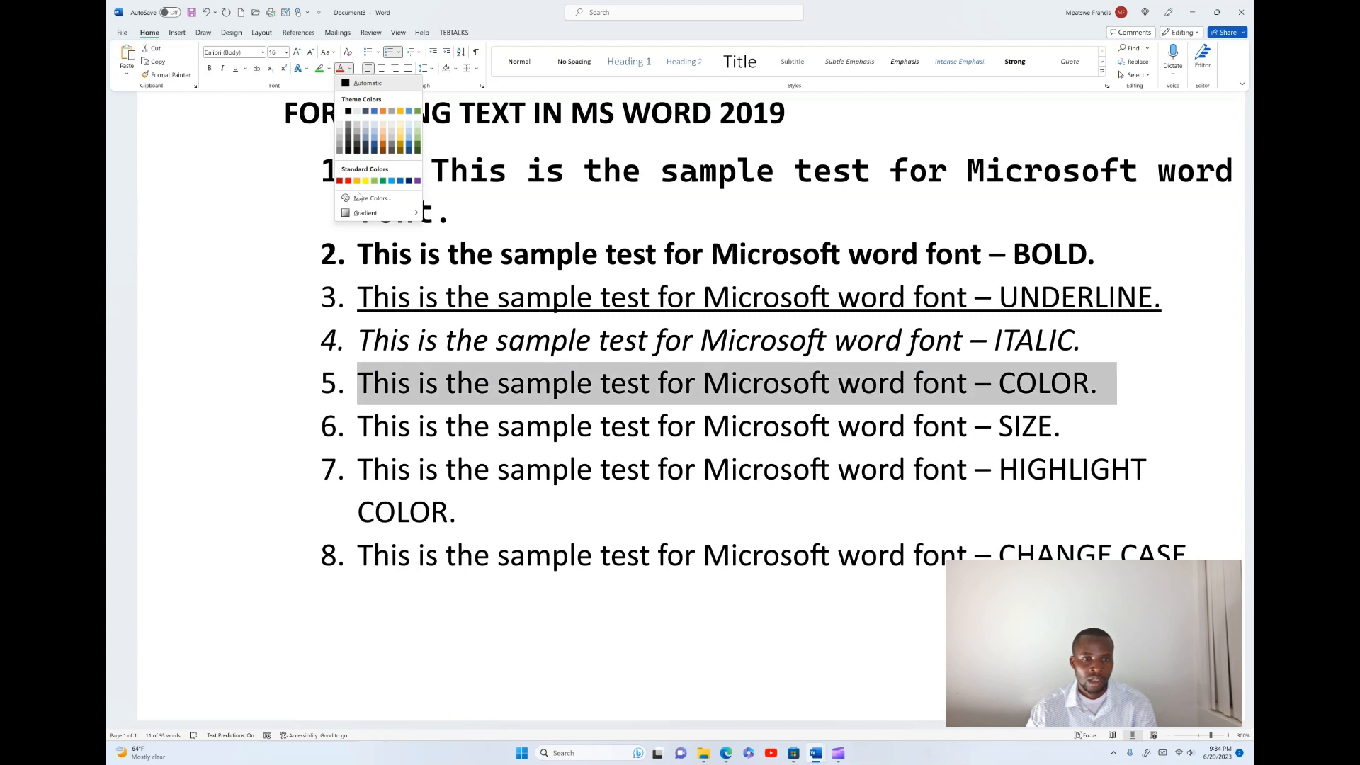
click(358, 198)
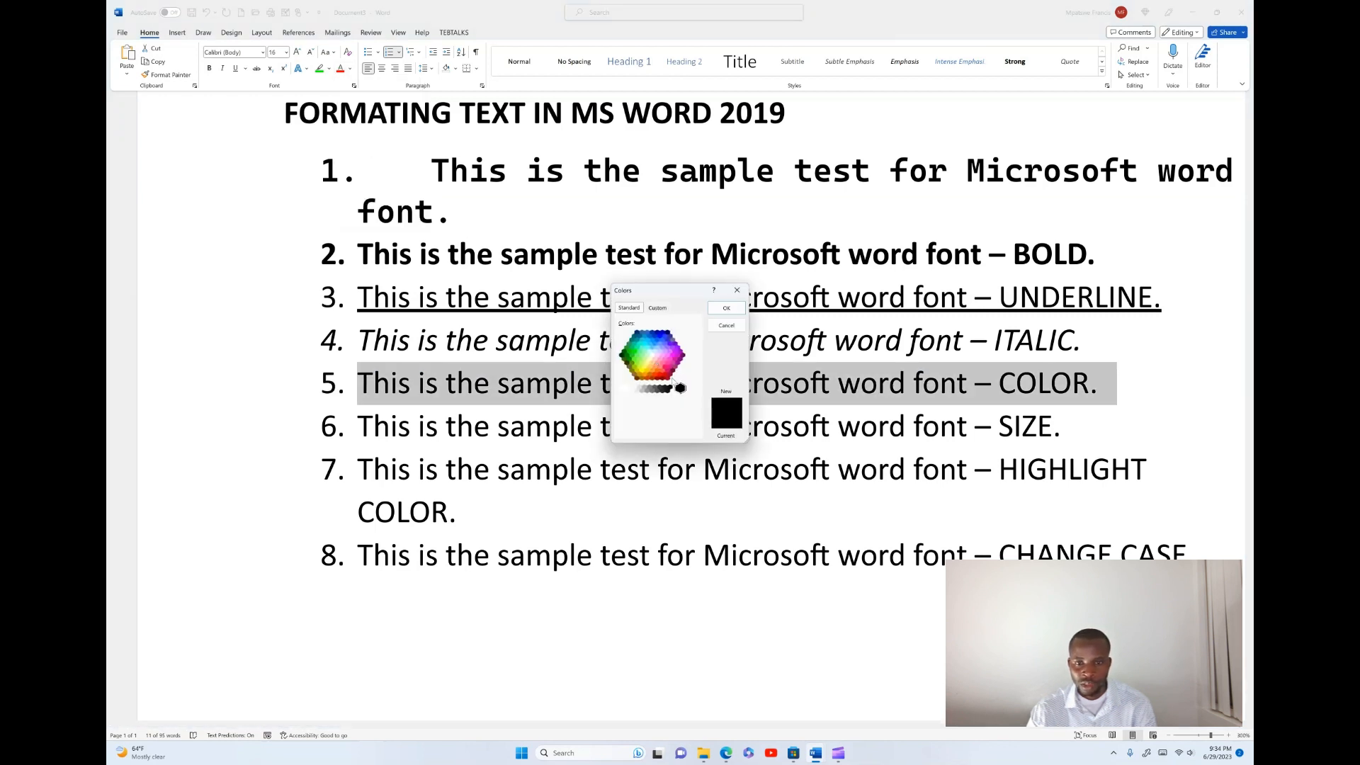
click(662, 369)
click(661, 360)
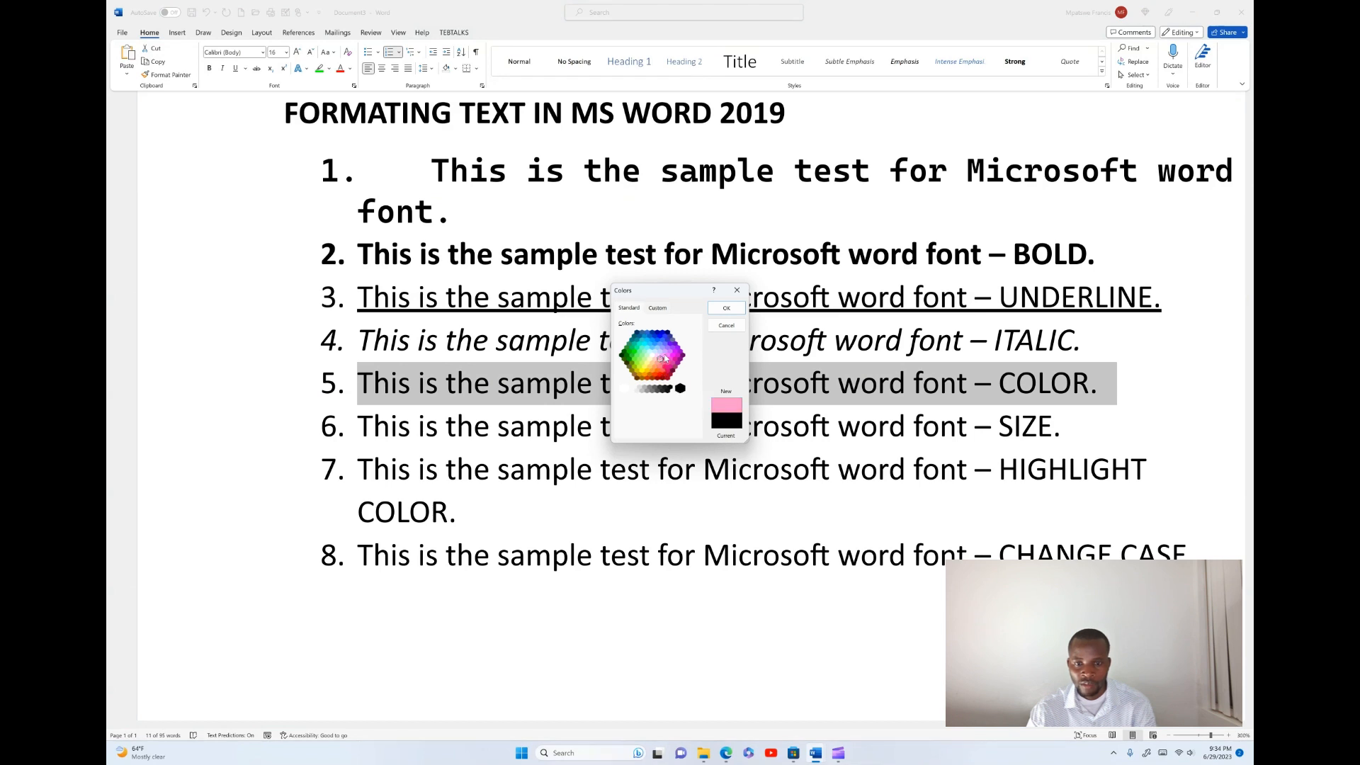
click(646, 363)
click(650, 368)
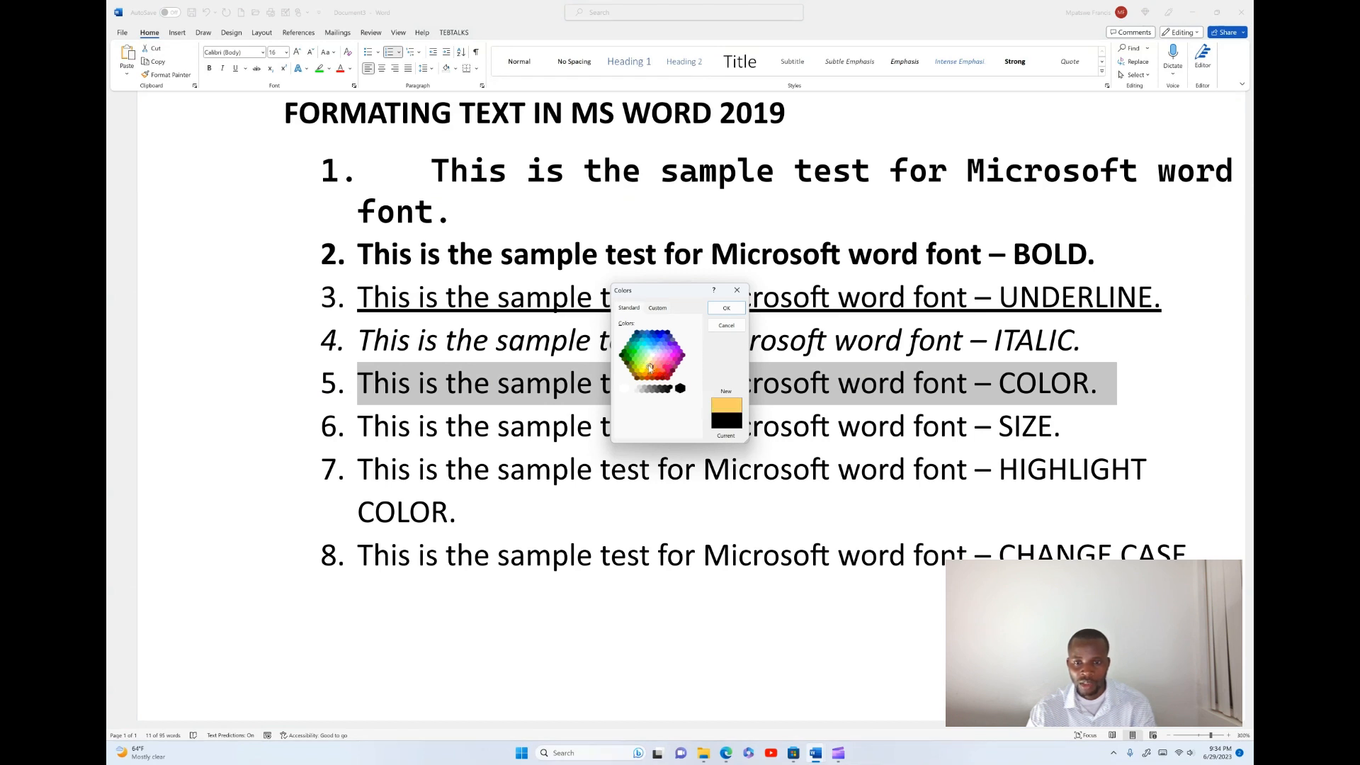
click(656, 308)
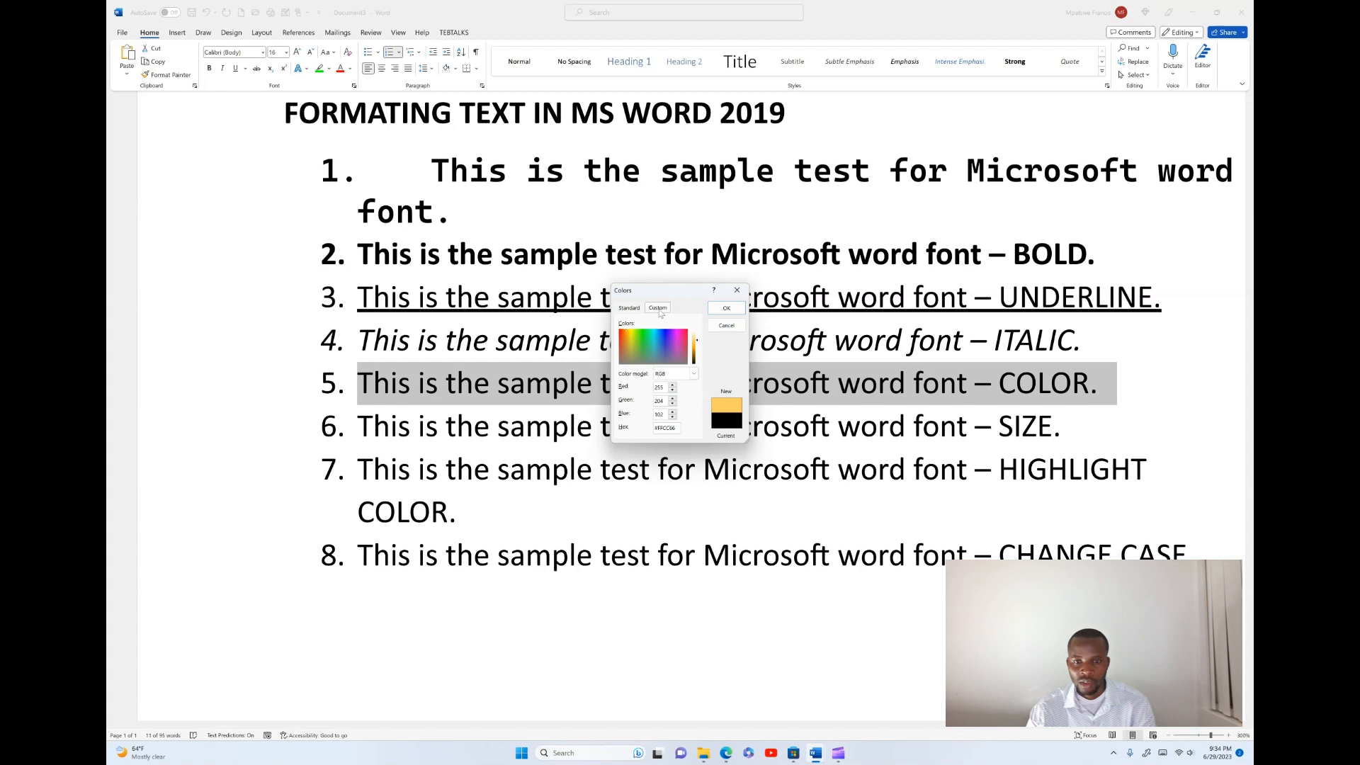
click(670, 374)
click(670, 376)
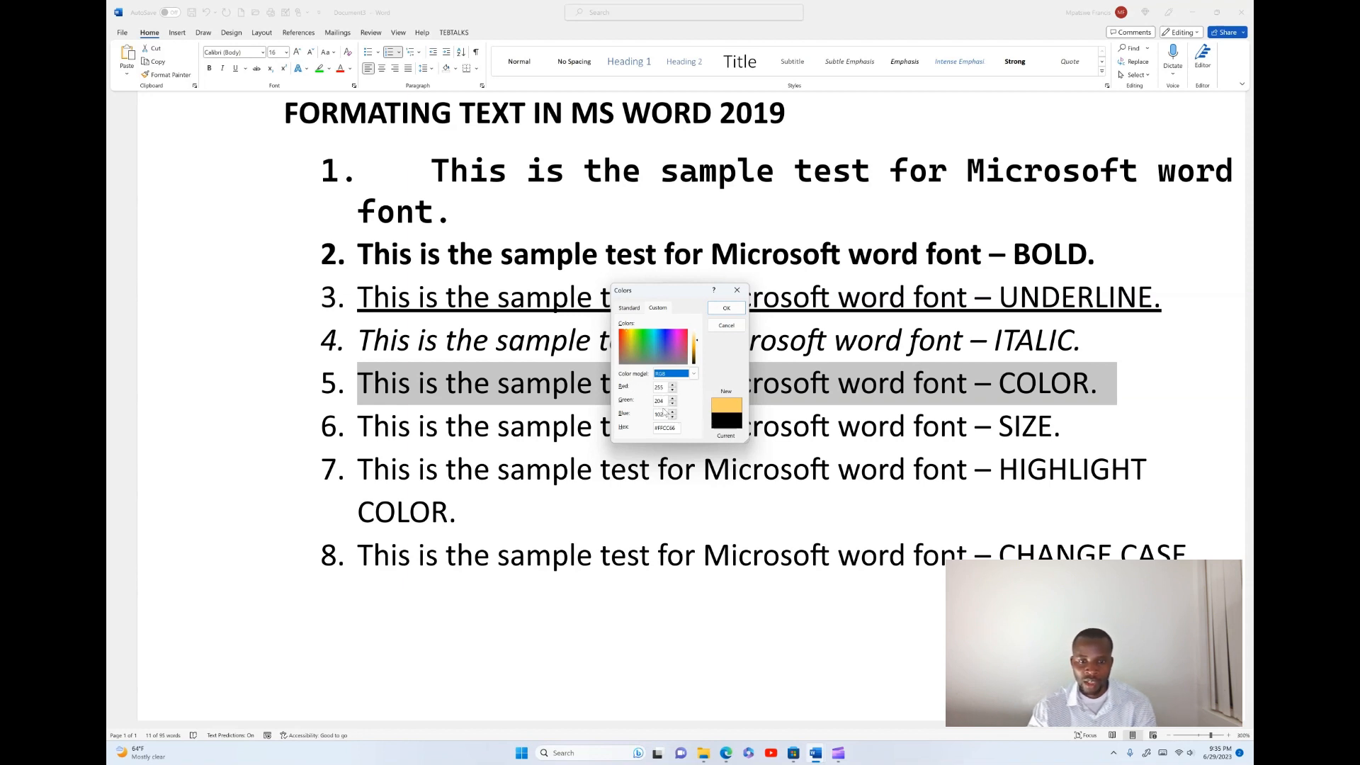
click(656, 429)
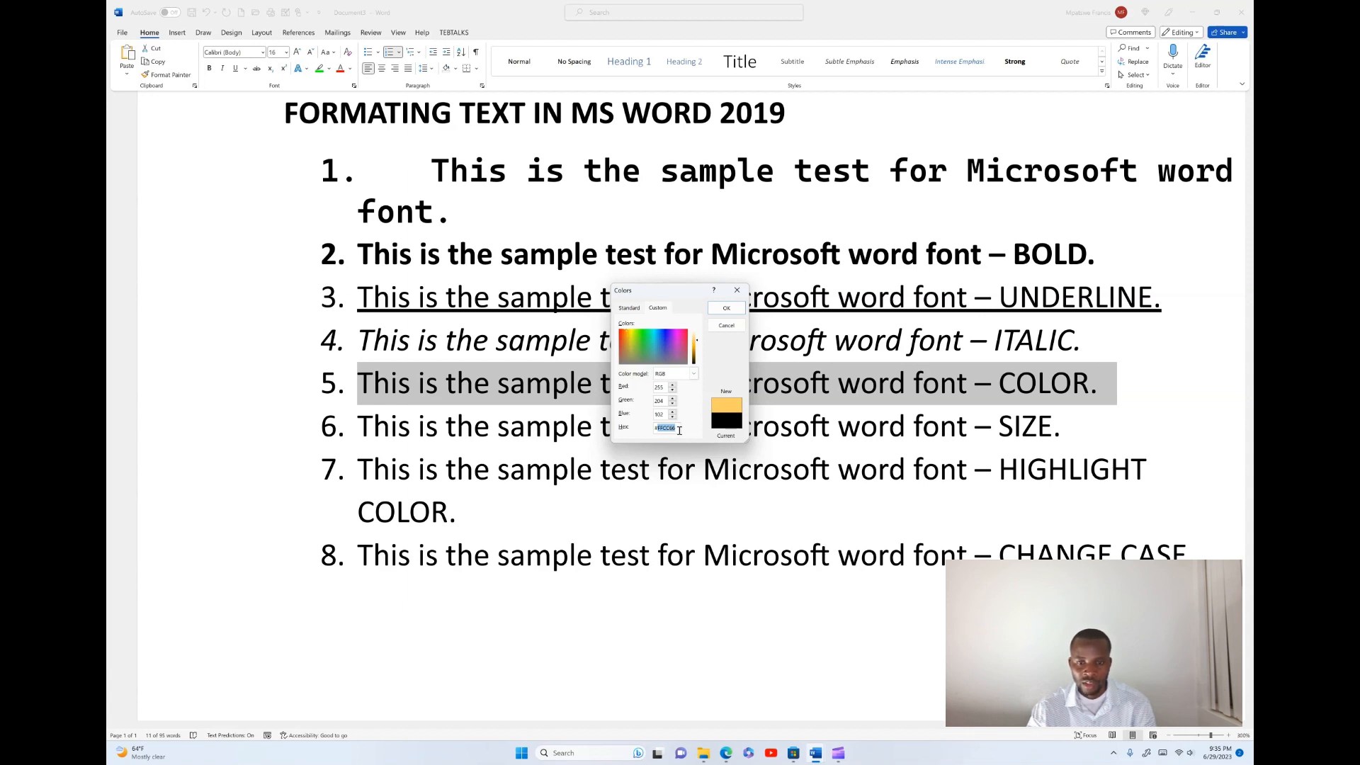
text(#)
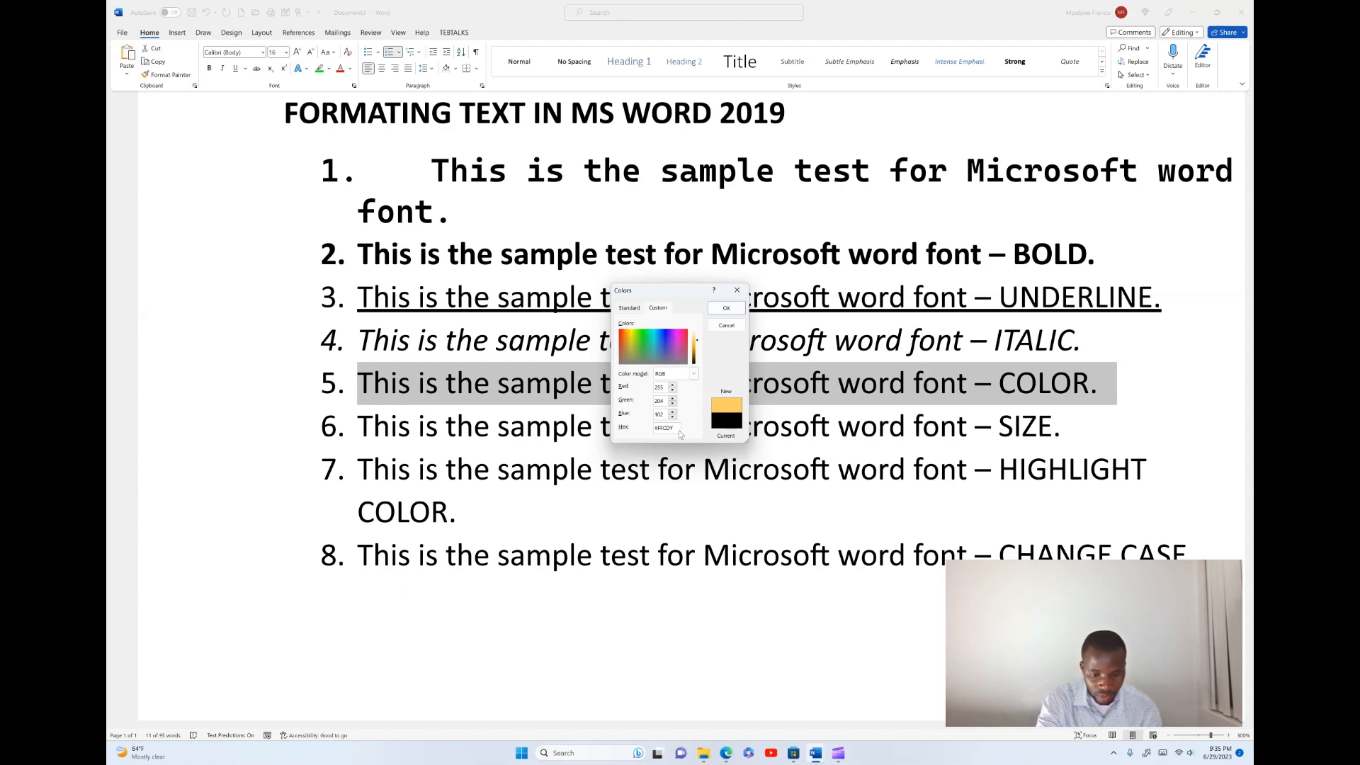
key(Return)
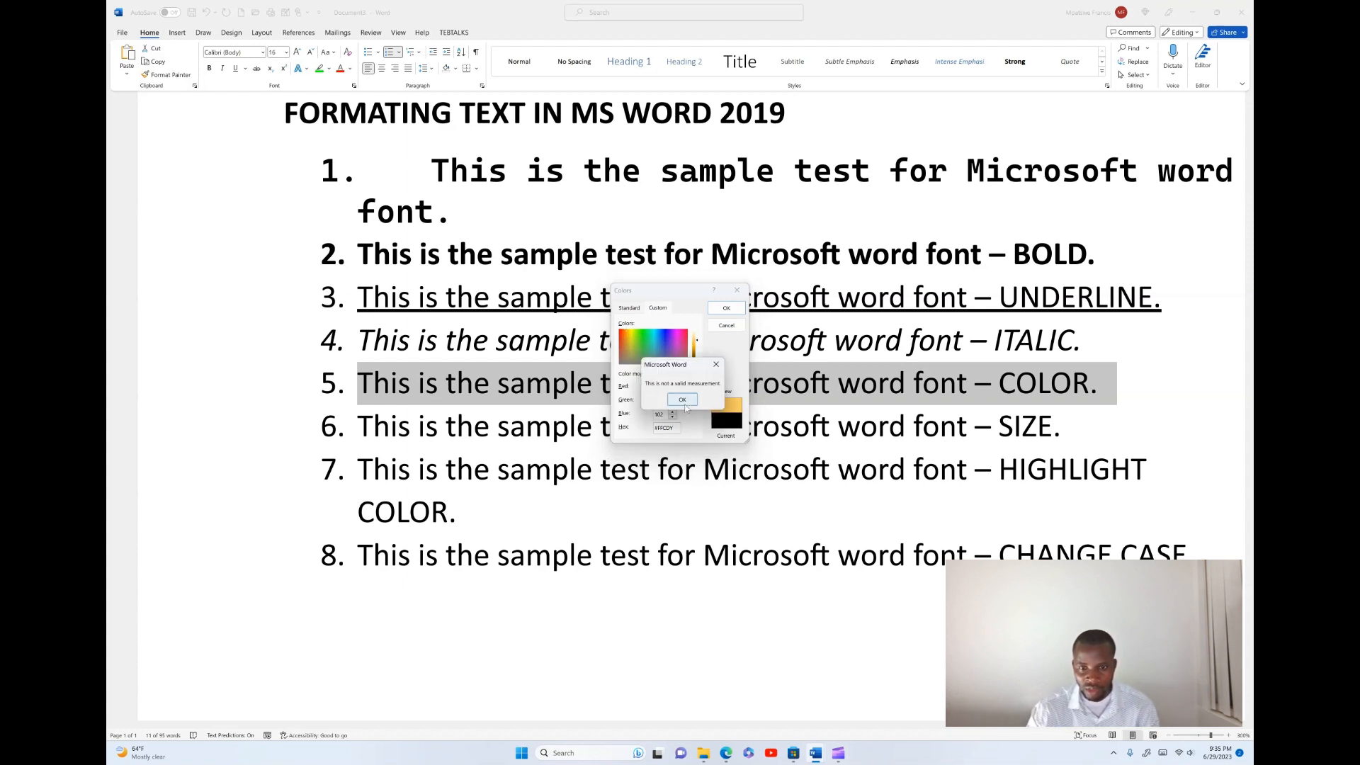
click(673, 401)
click(645, 345)
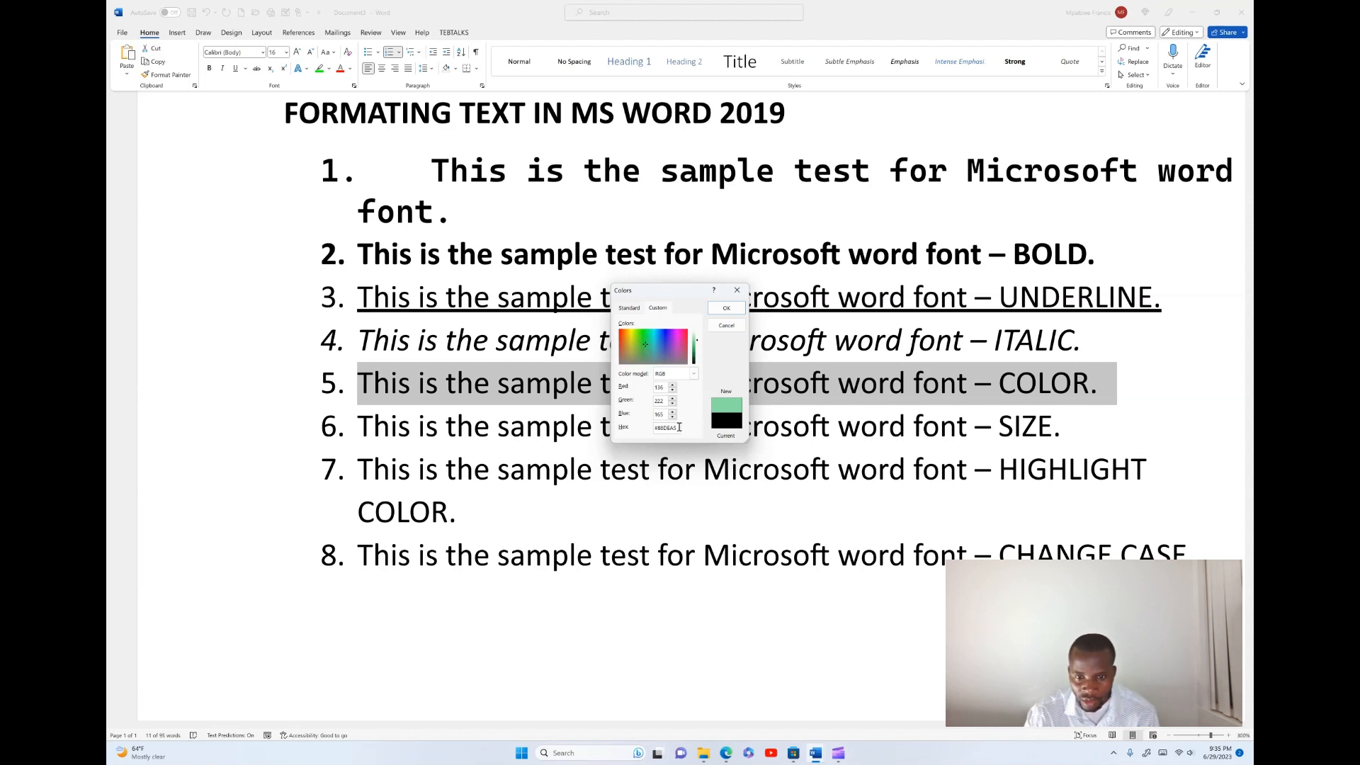
click(726, 308)
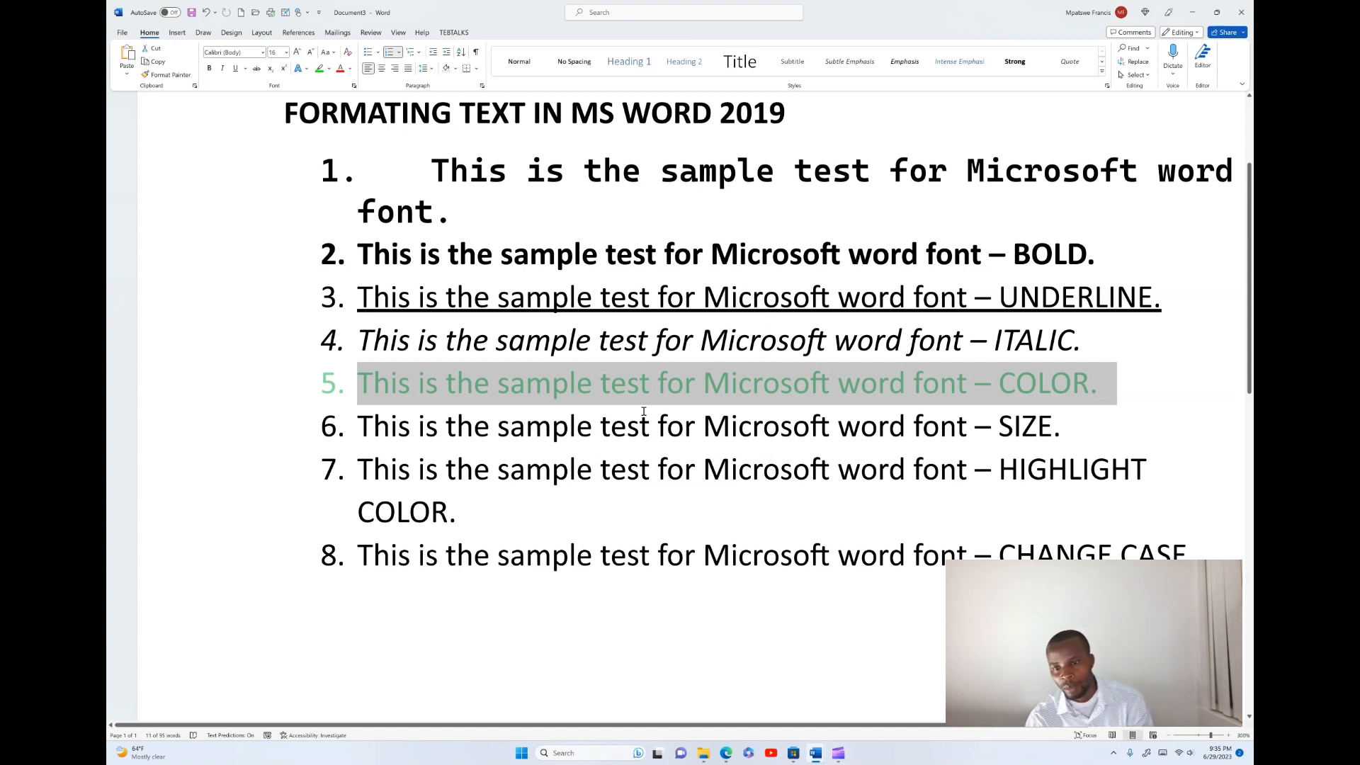
- Change the fifth list item's font colour to the standard red
click(350, 69)
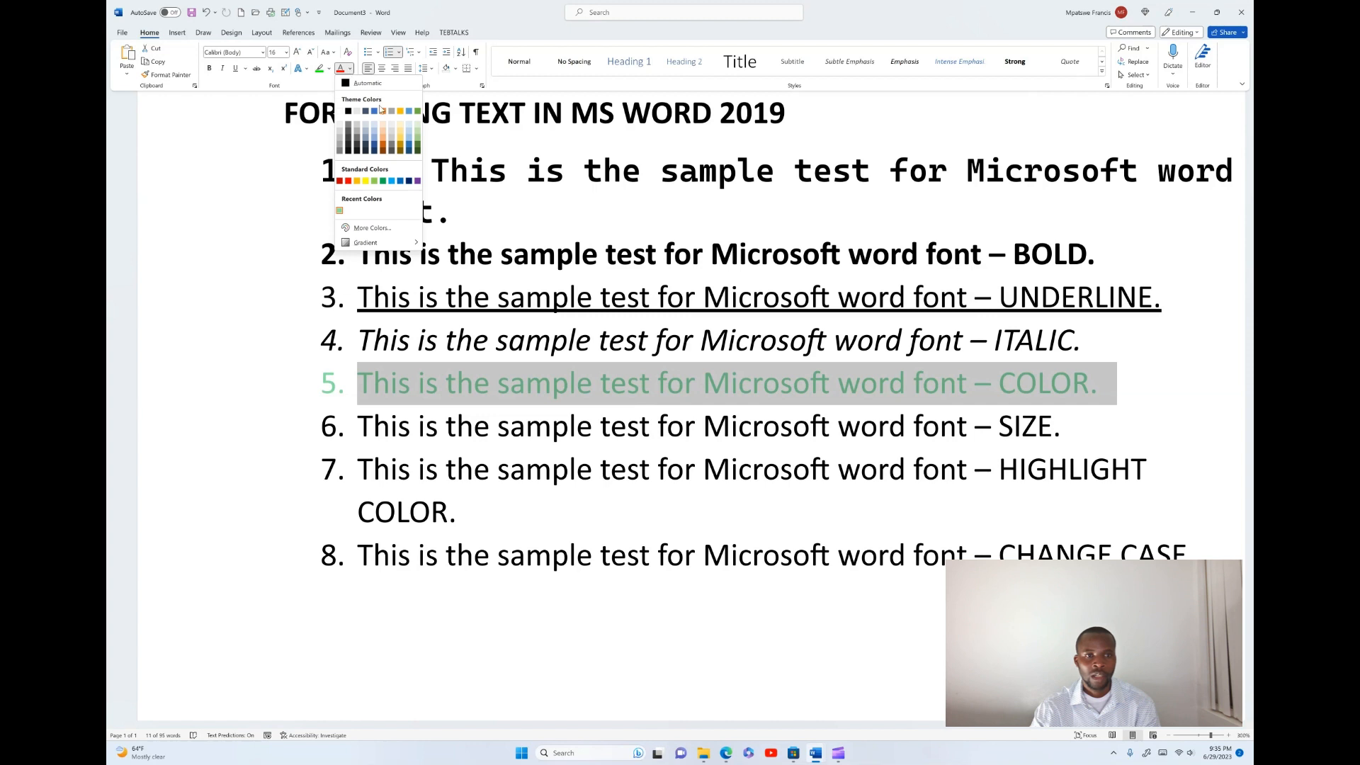
click(348, 181)
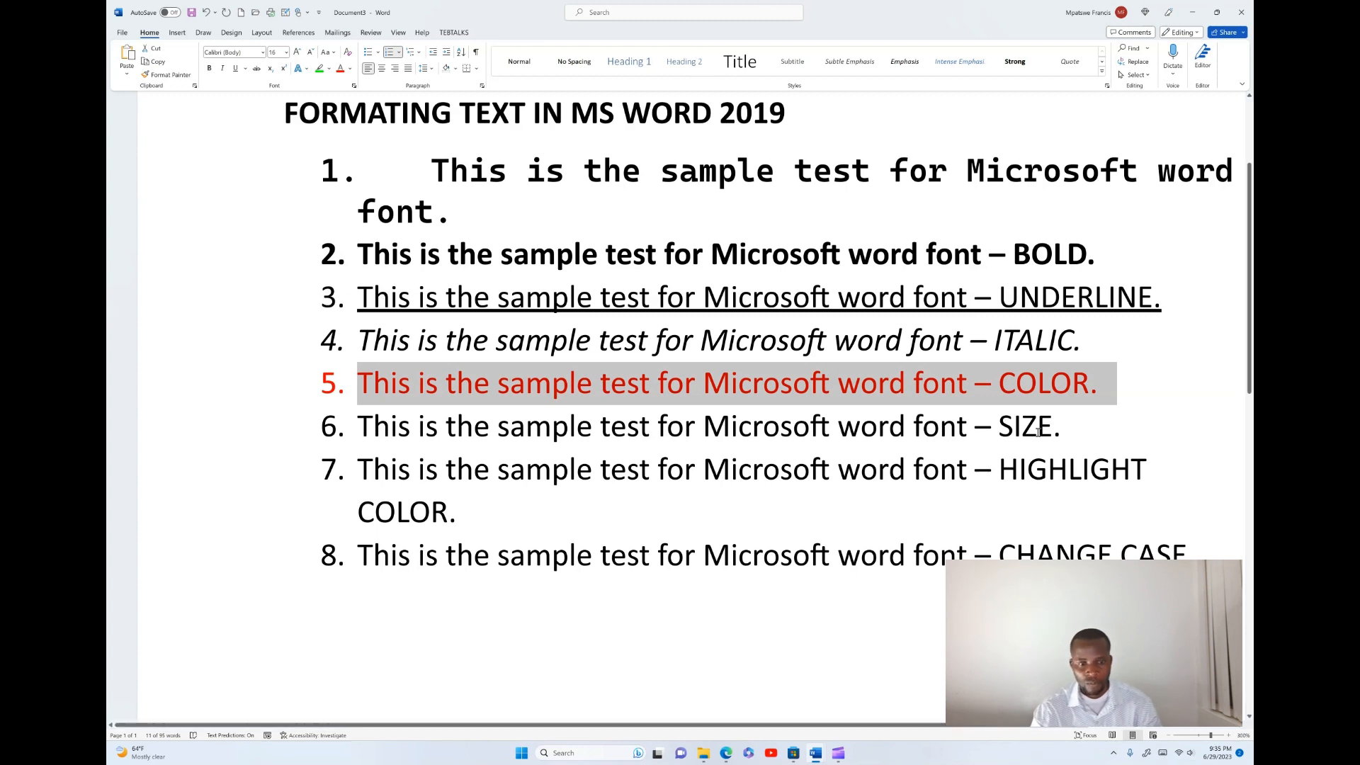
click(998, 425)
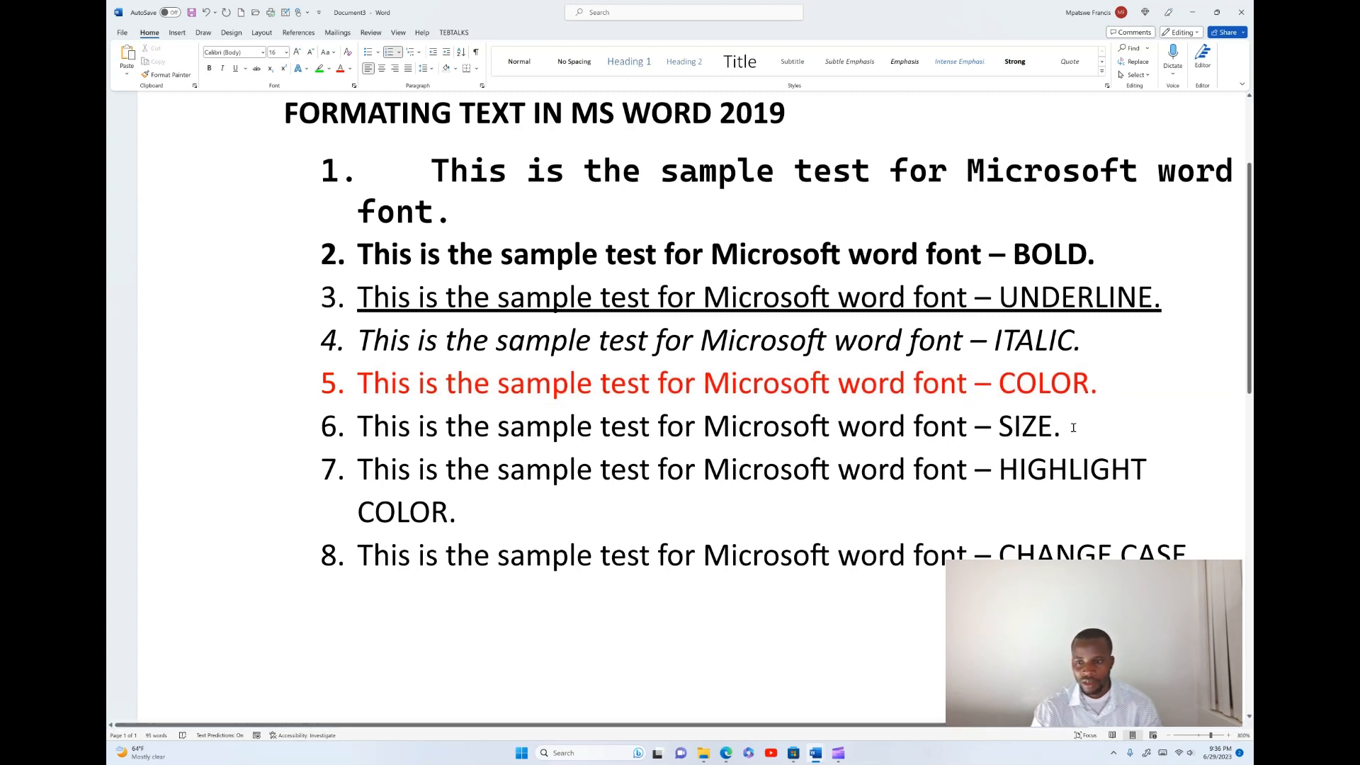
- Increase the sixth list item's font size to 20 in two steps
drag(1069, 425, 358, 427)
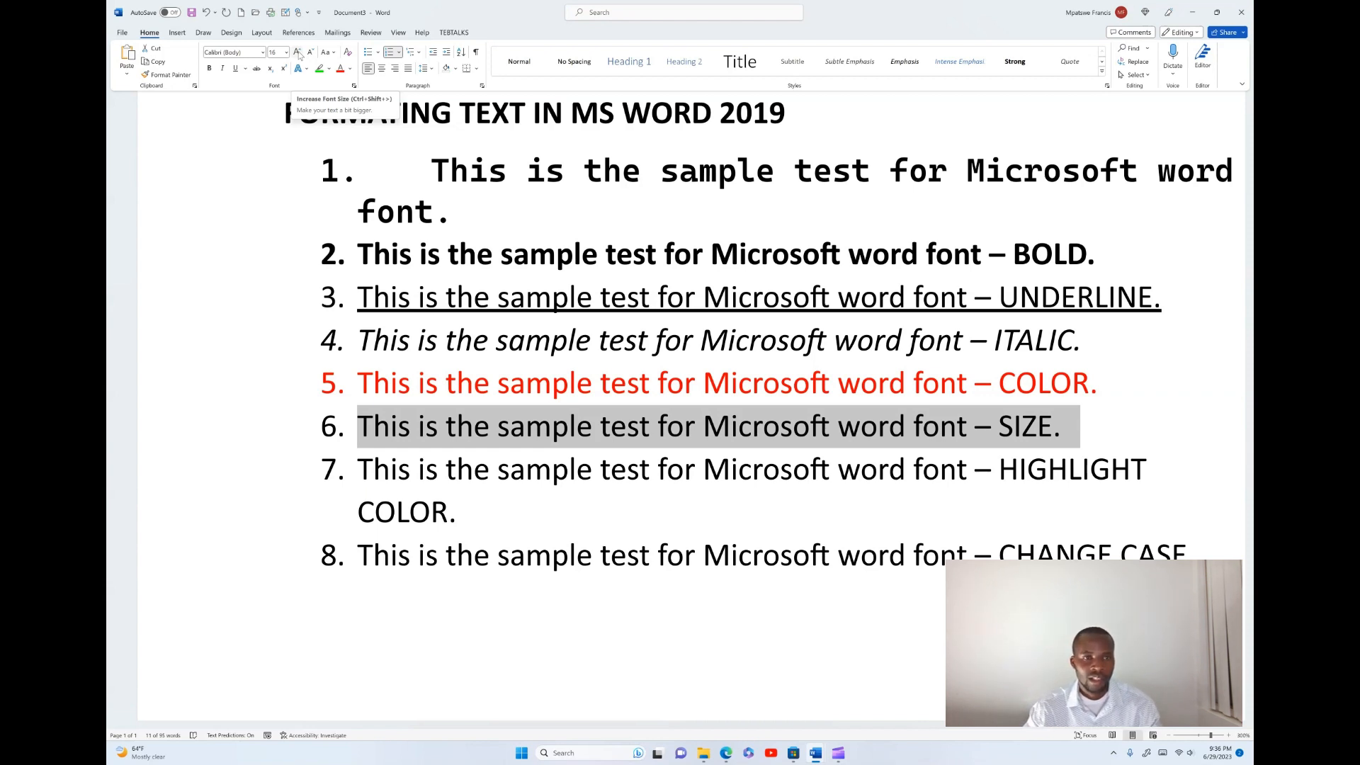
click(297, 52)
click(298, 52)
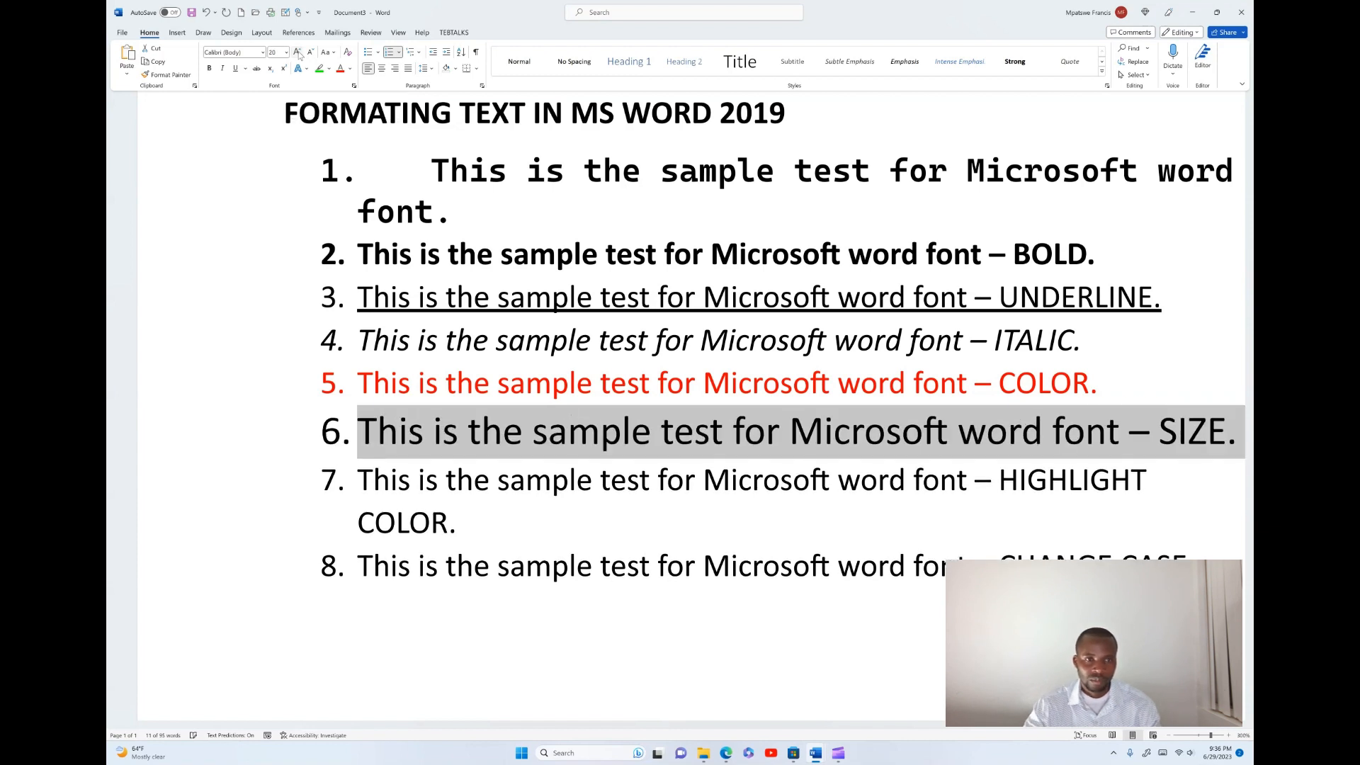
- Enlarge the sixth list item's font size step by step, then shrink it by one step
click(298, 52)
click(298, 52)
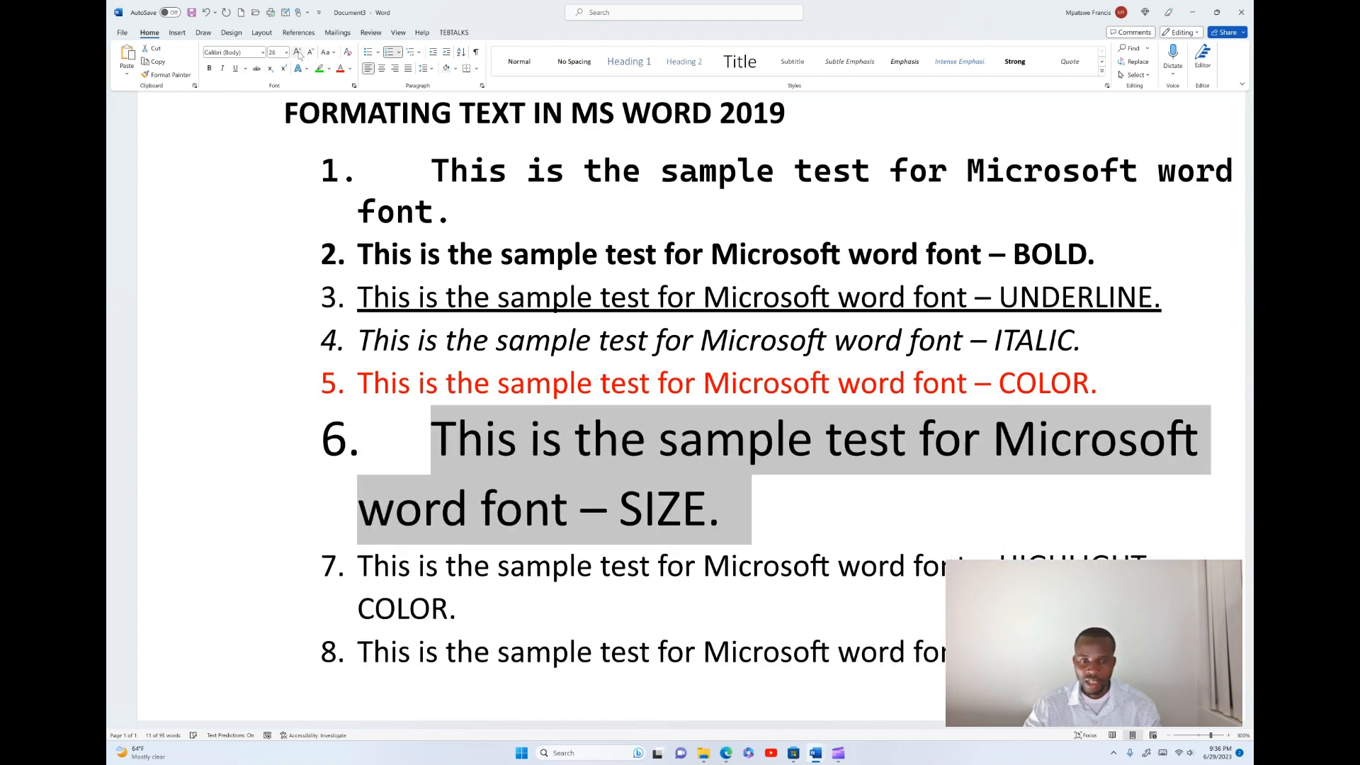
click(297, 53)
click(297, 53)
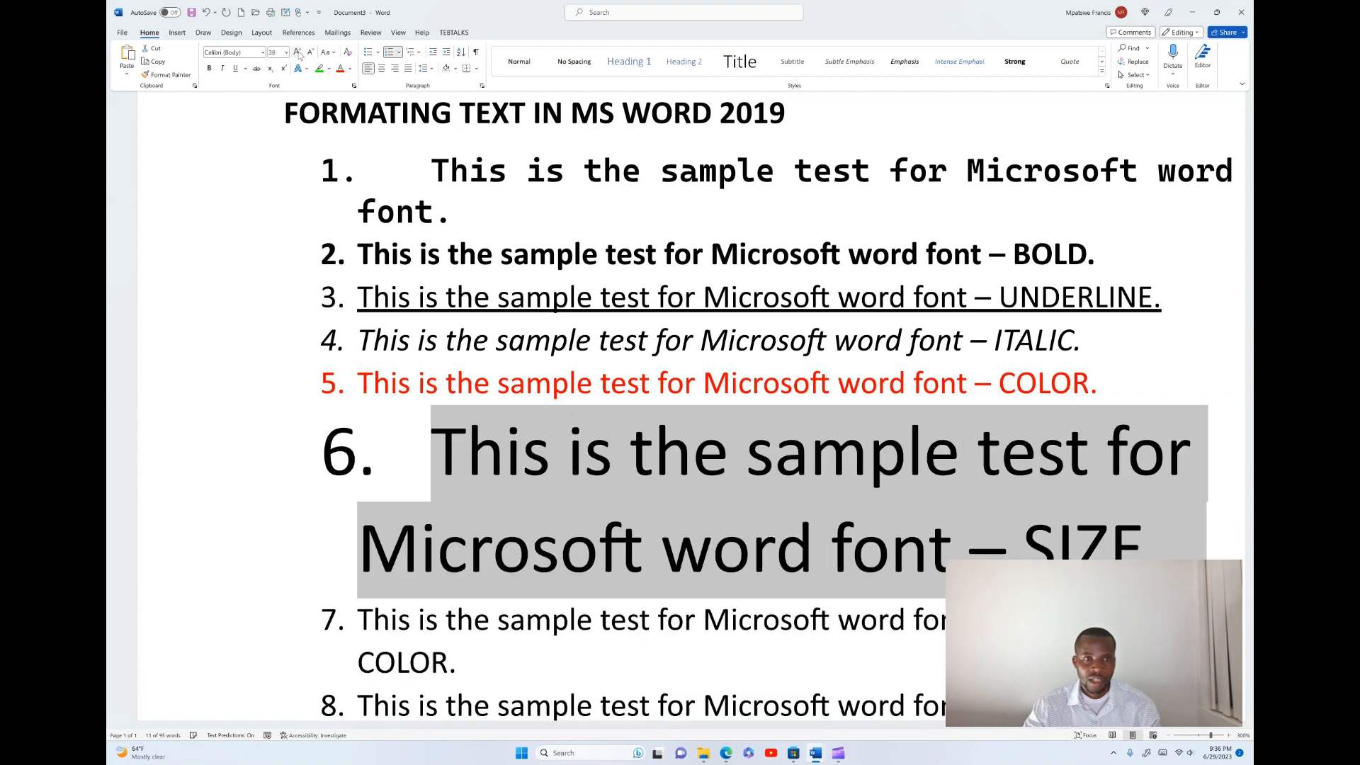
click(310, 52)
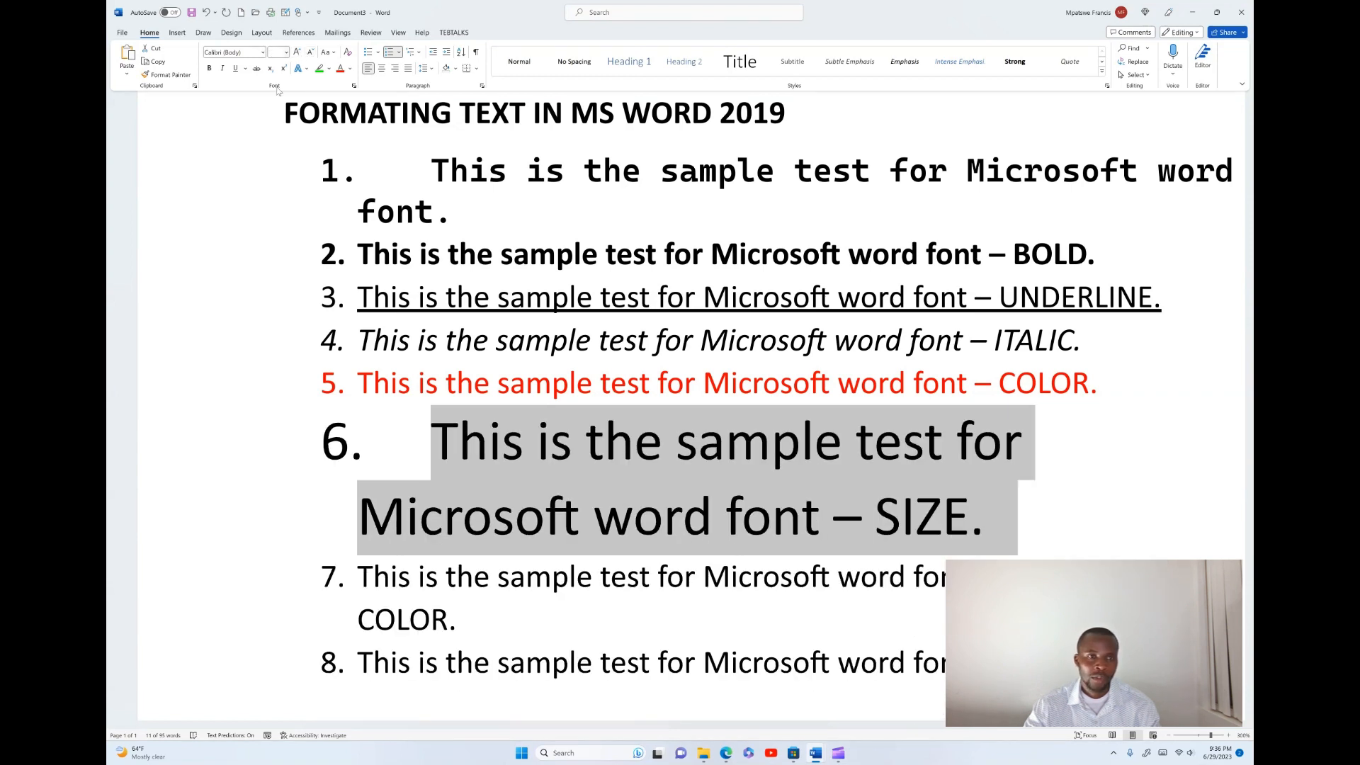
scroll(775, 455, down, 2)
scroll(776, 457, up, 1)
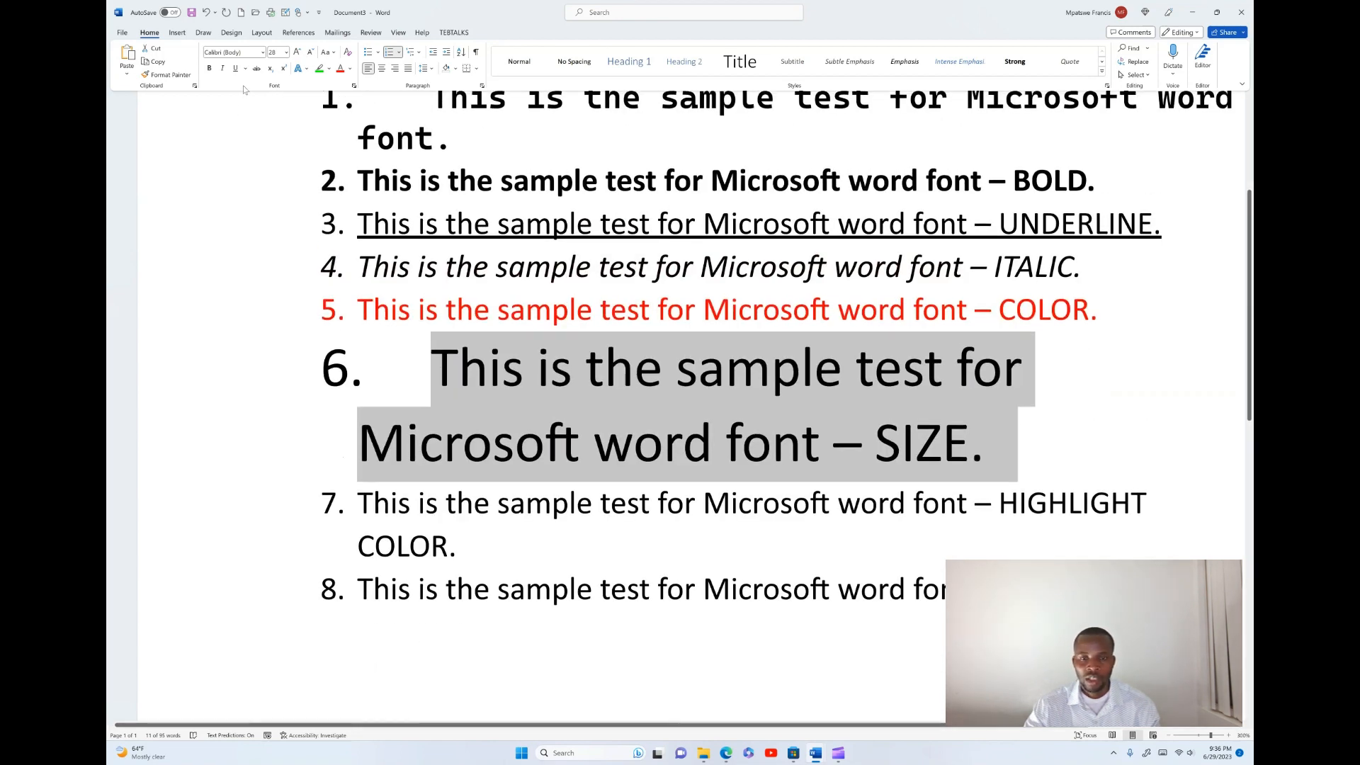
- Shrink the sixth list item's font size step by step down to 1
click(310, 53)
click(310, 54)
click(310, 53)
click(310, 54)
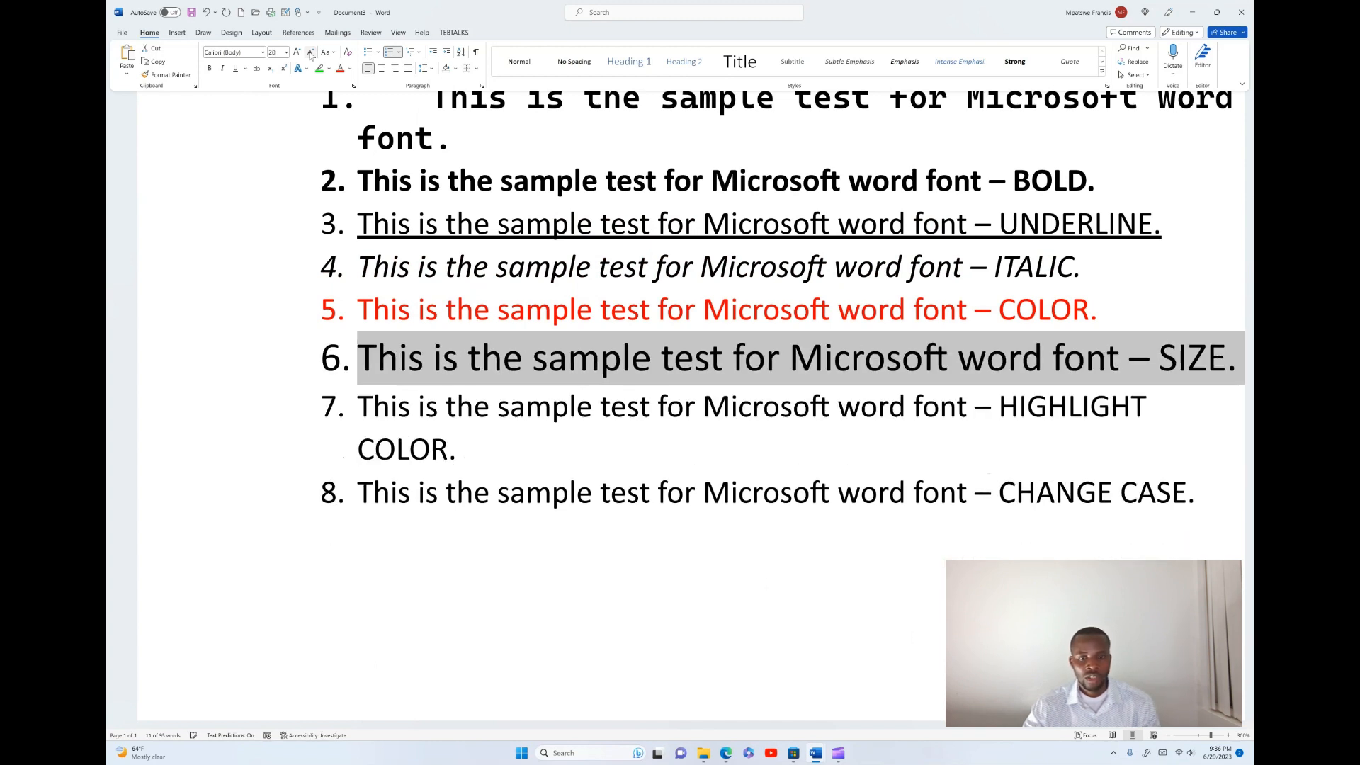
click(310, 53)
click(310, 54)
click(310, 54)
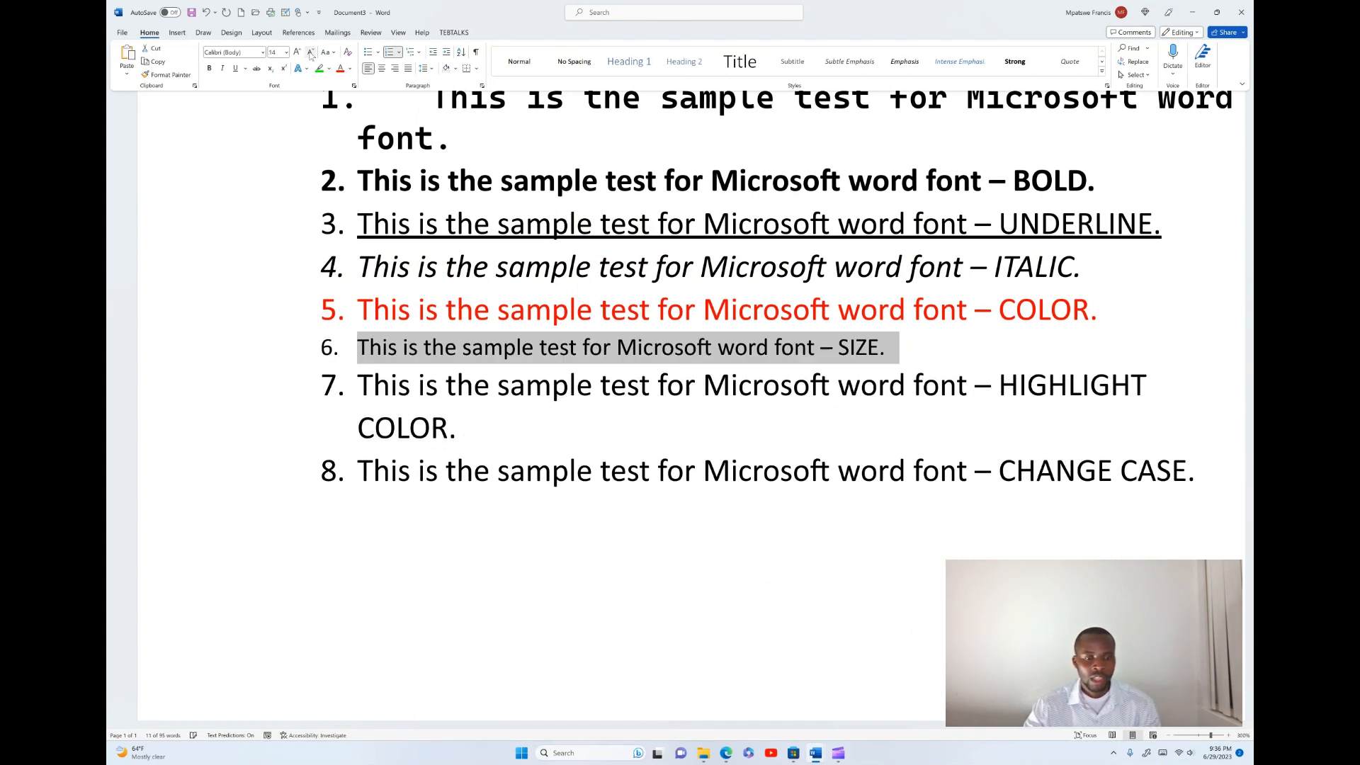
click(310, 54)
click(310, 54)
click(310, 54)
click(310, 54)
click(310, 54)
click(310, 54)
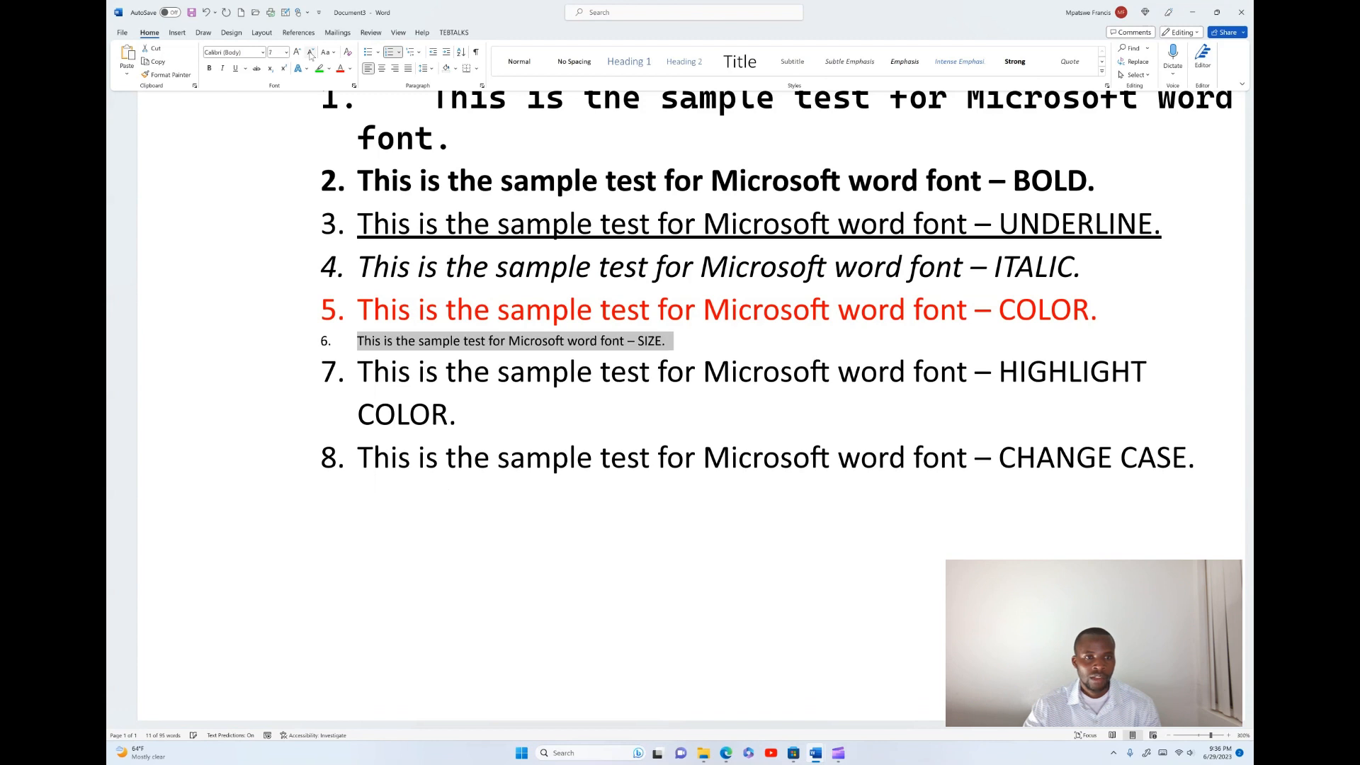
click(310, 54)
click(310, 53)
click(310, 54)
click(311, 54)
click(310, 54)
click(310, 54)
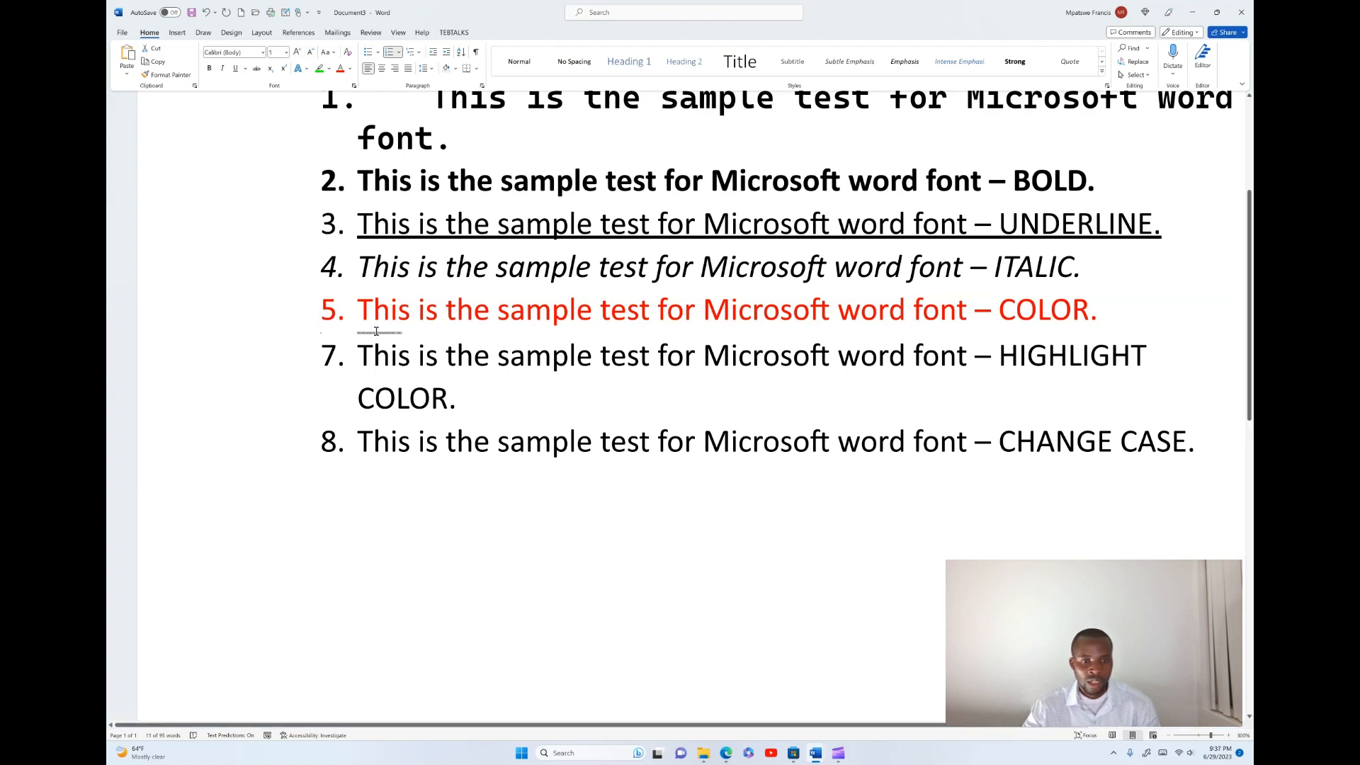
- Grow the sixth list item's font size step by step back up to 22
click(297, 53)
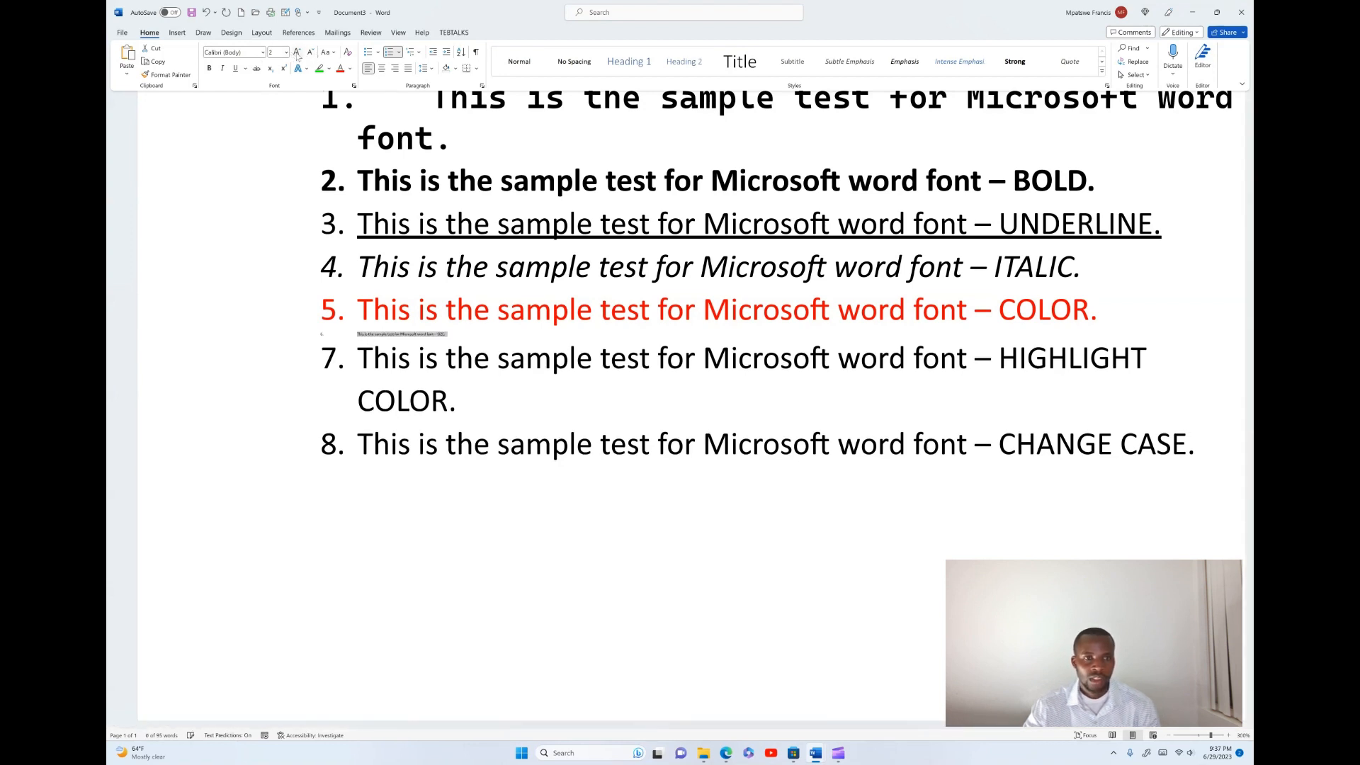
click(298, 53)
click(297, 52)
click(298, 52)
click(298, 52)
click(297, 52)
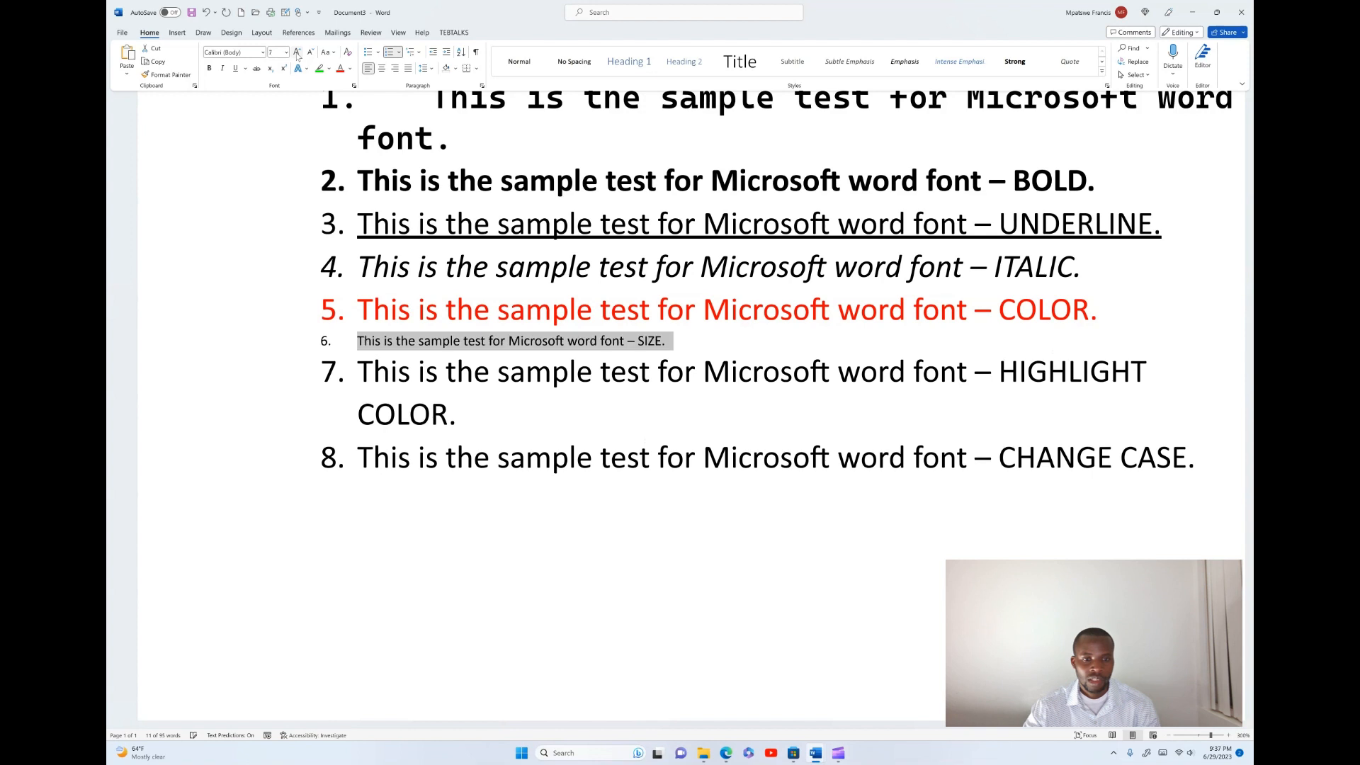
click(297, 52)
click(297, 53)
click(298, 52)
click(297, 52)
click(298, 52)
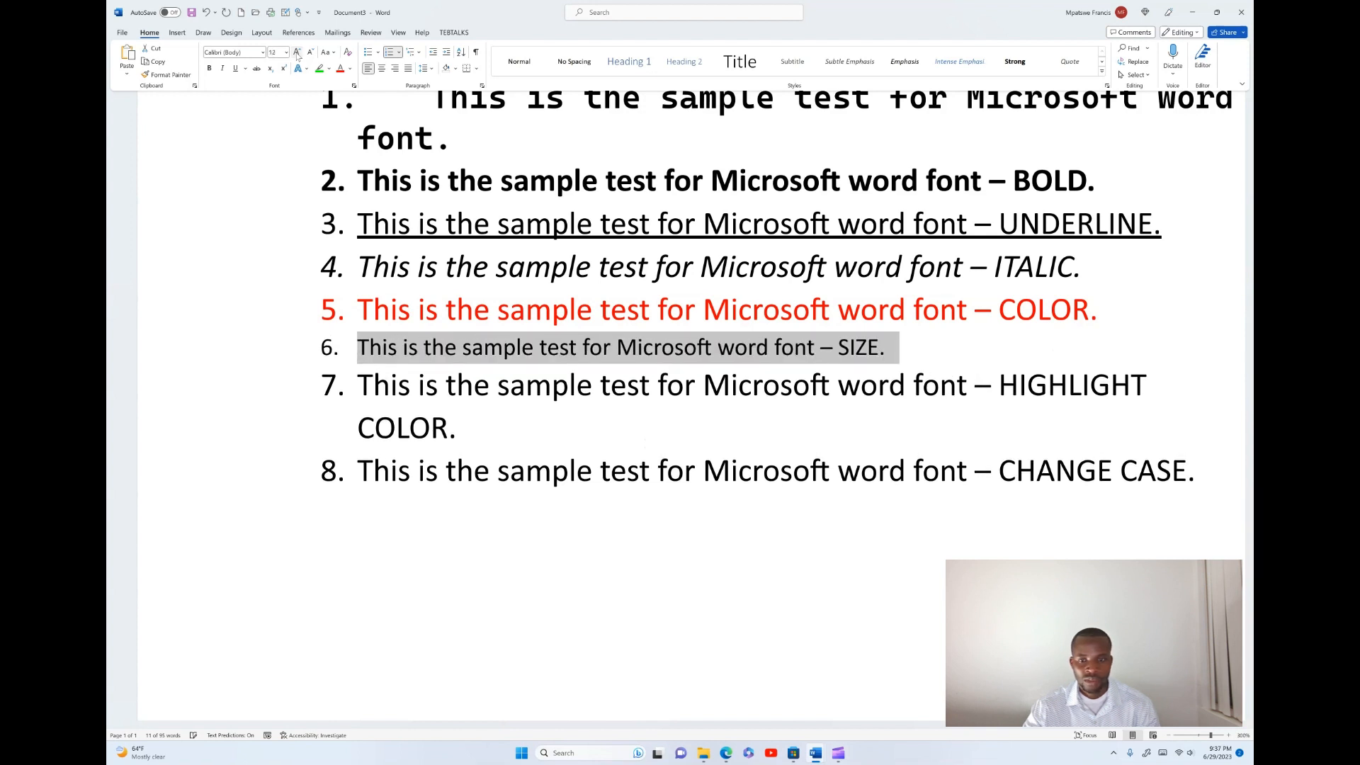
click(298, 52)
click(298, 52)
click(297, 52)
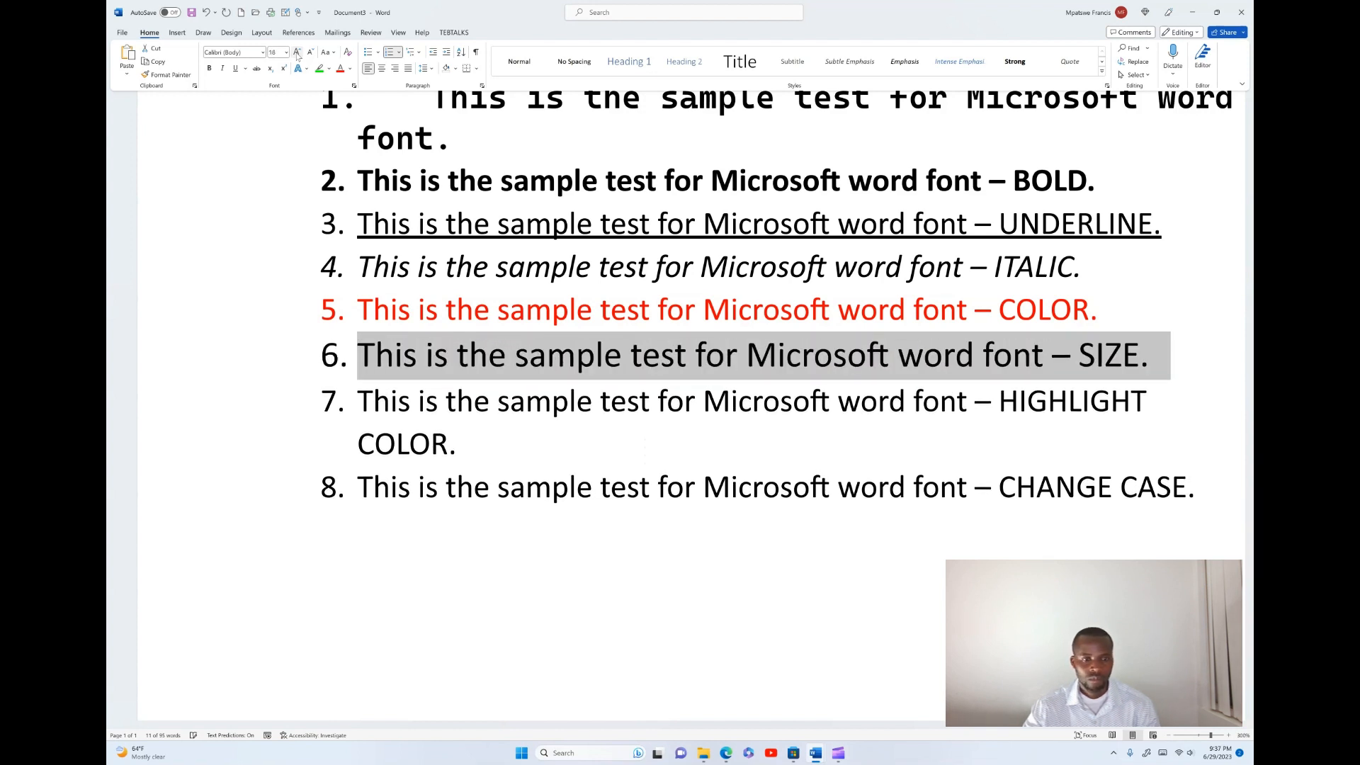
click(297, 52)
click(298, 53)
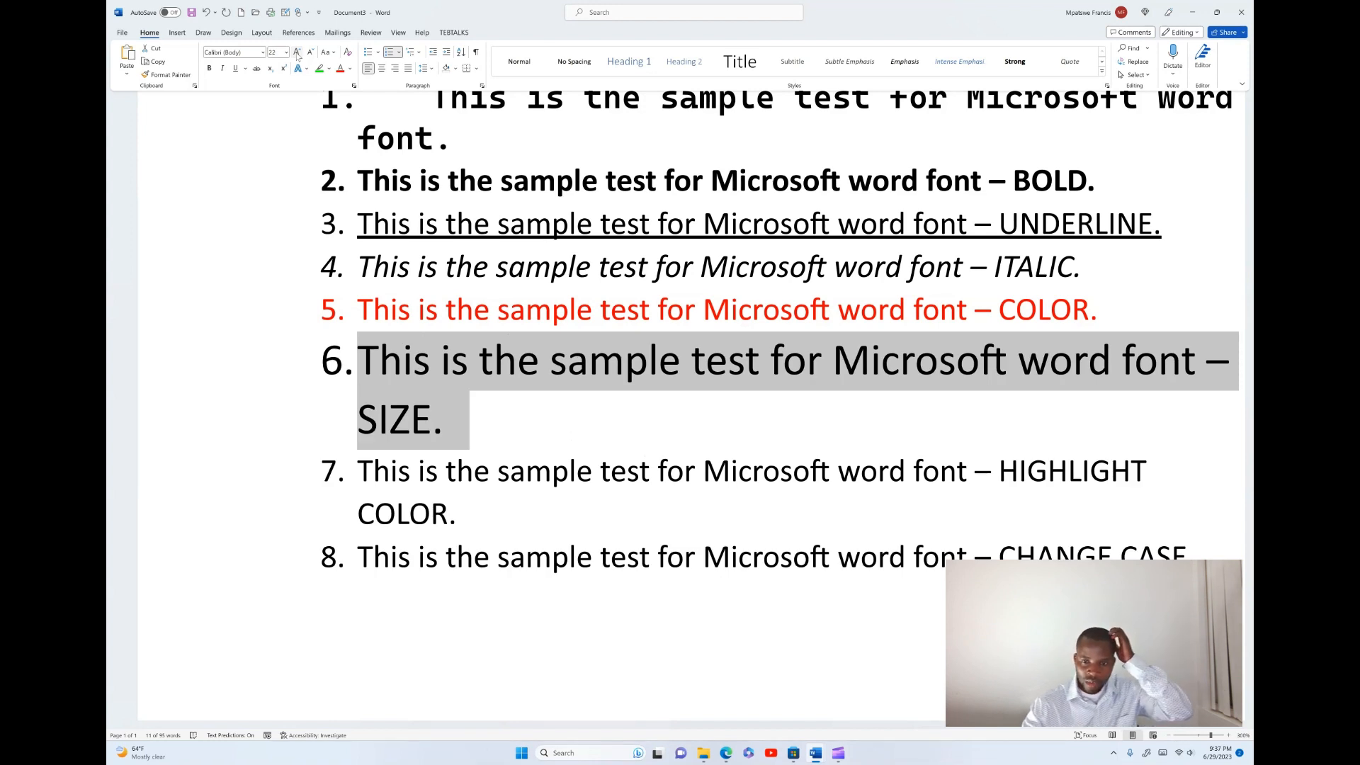
- Highlight the whole seventh list item in bright green
click(459, 513)
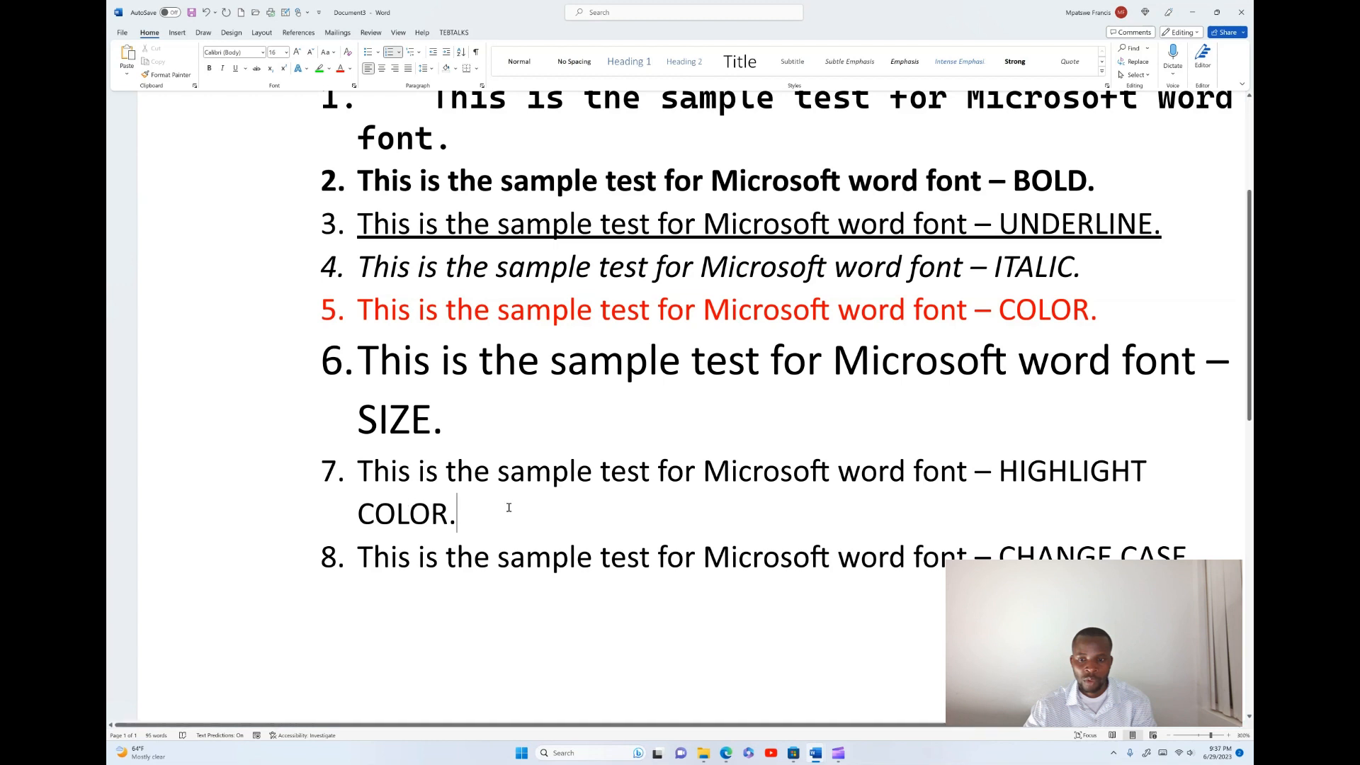
drag(462, 513, 349, 479)
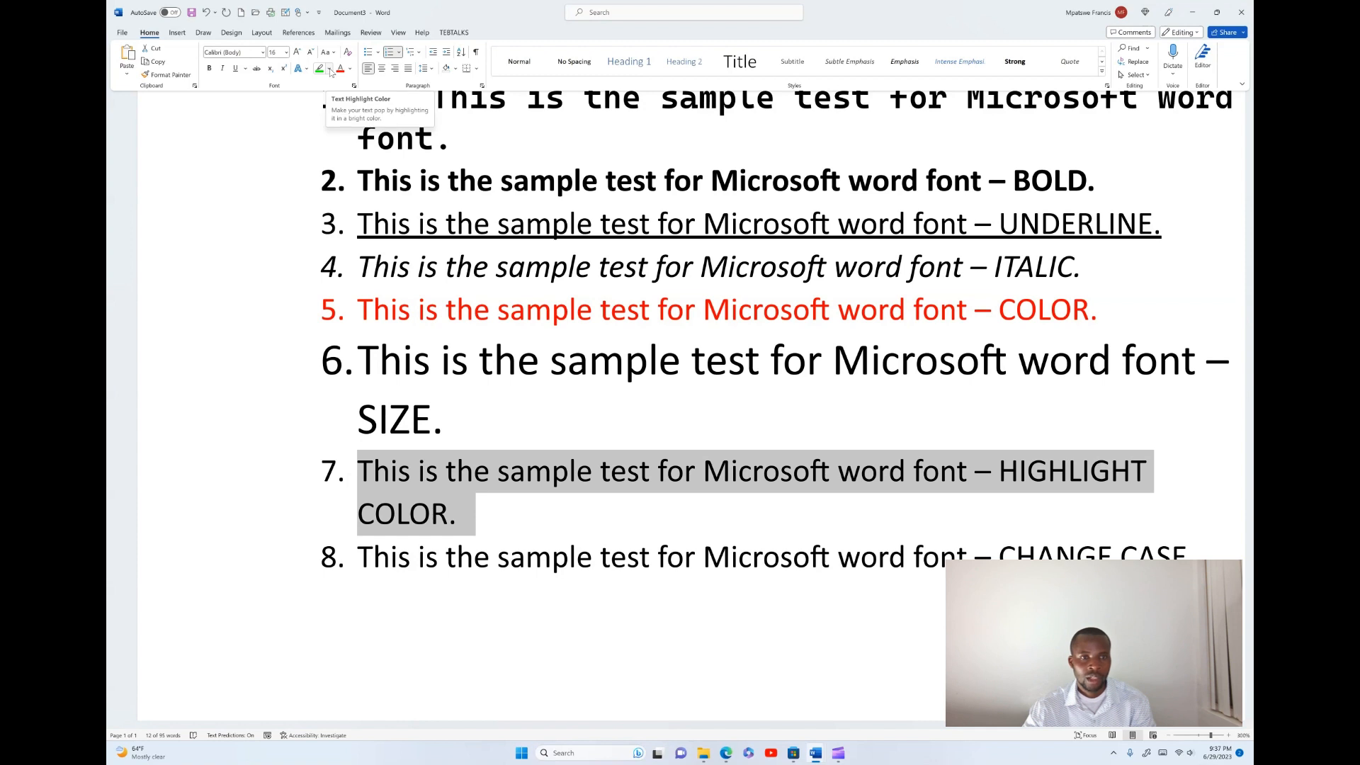
click(330, 69)
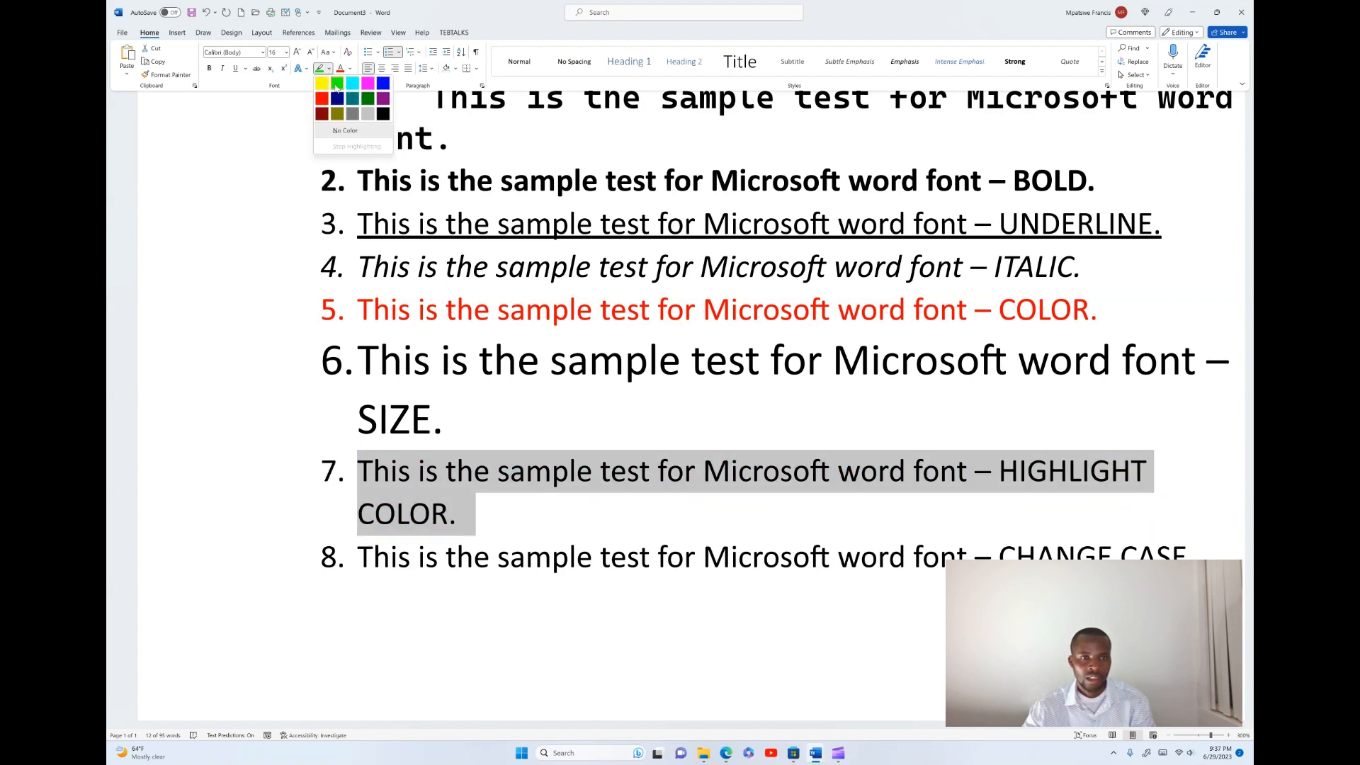
click(336, 85)
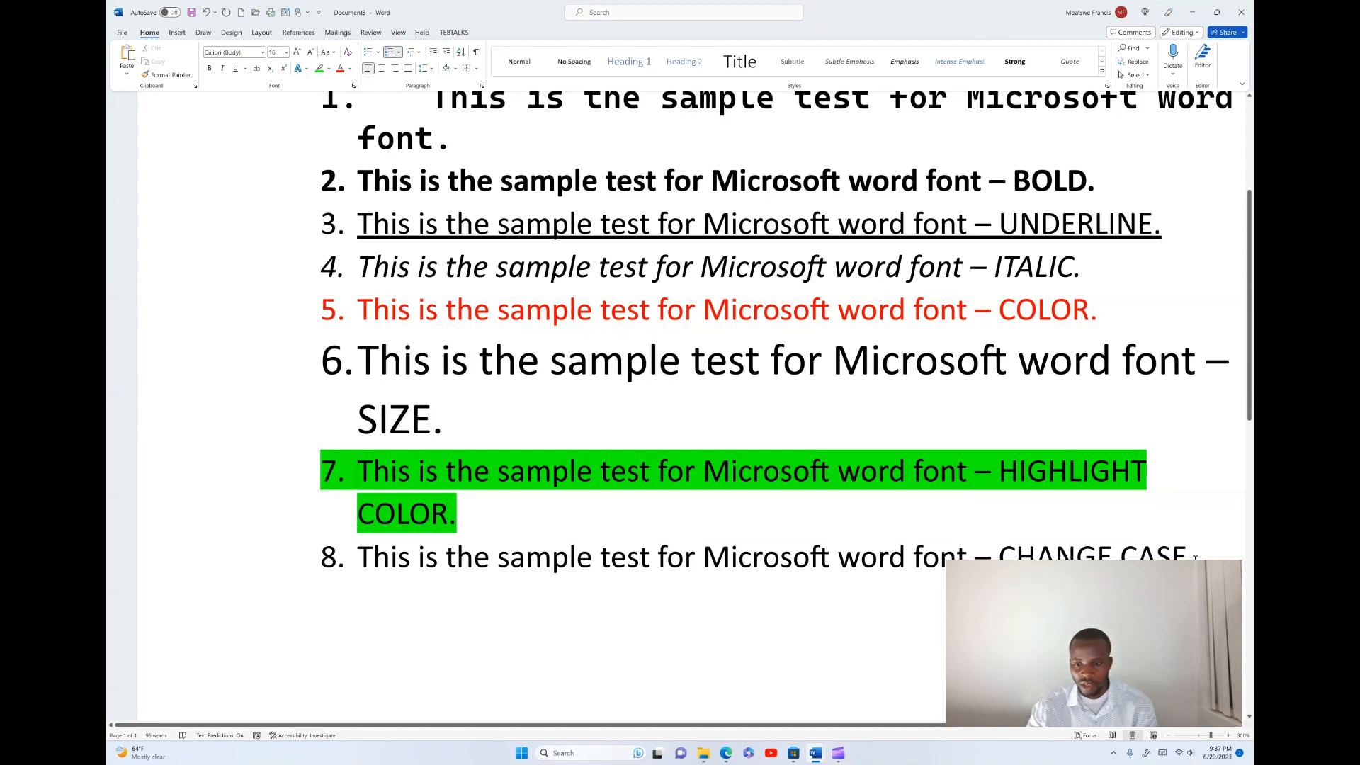
- Apply Sentence case and then lowercase to the eighth list item
drag(1195, 556, 362, 564)
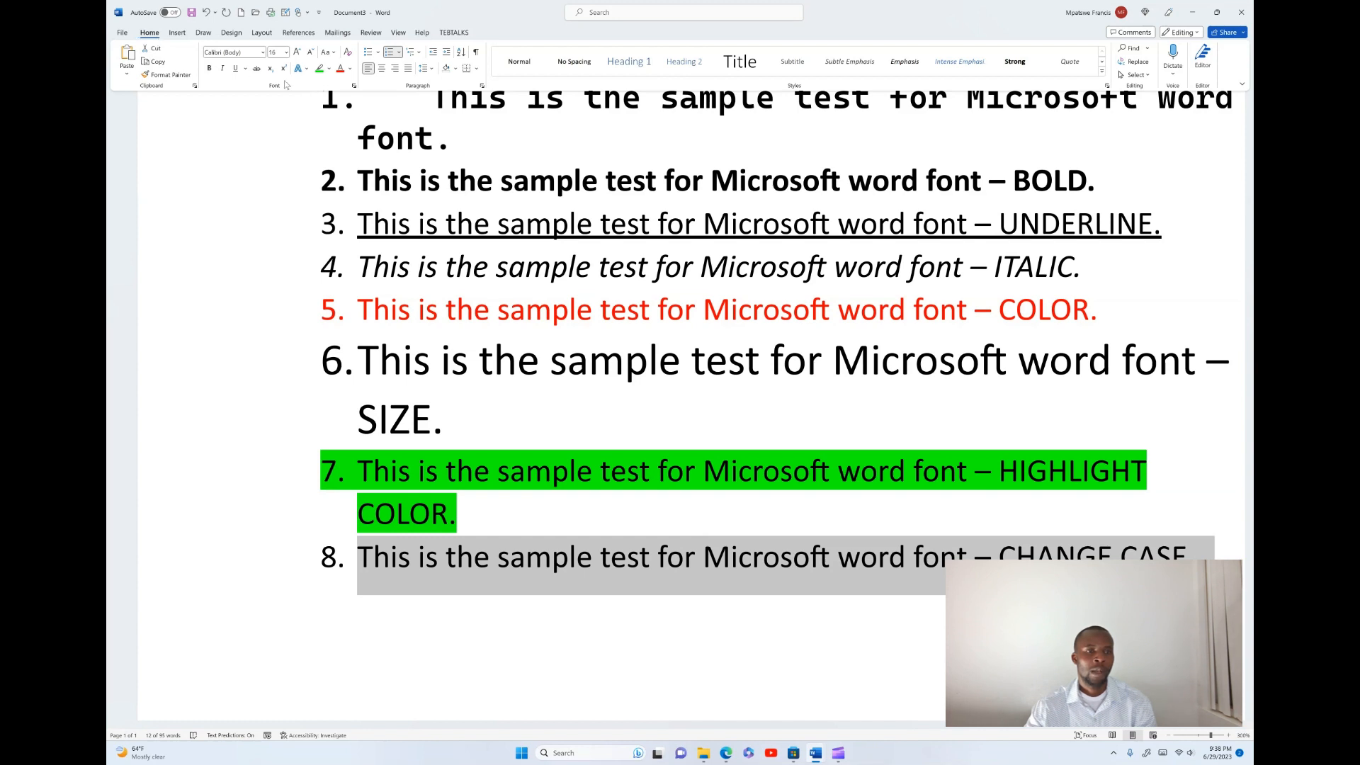
click(335, 54)
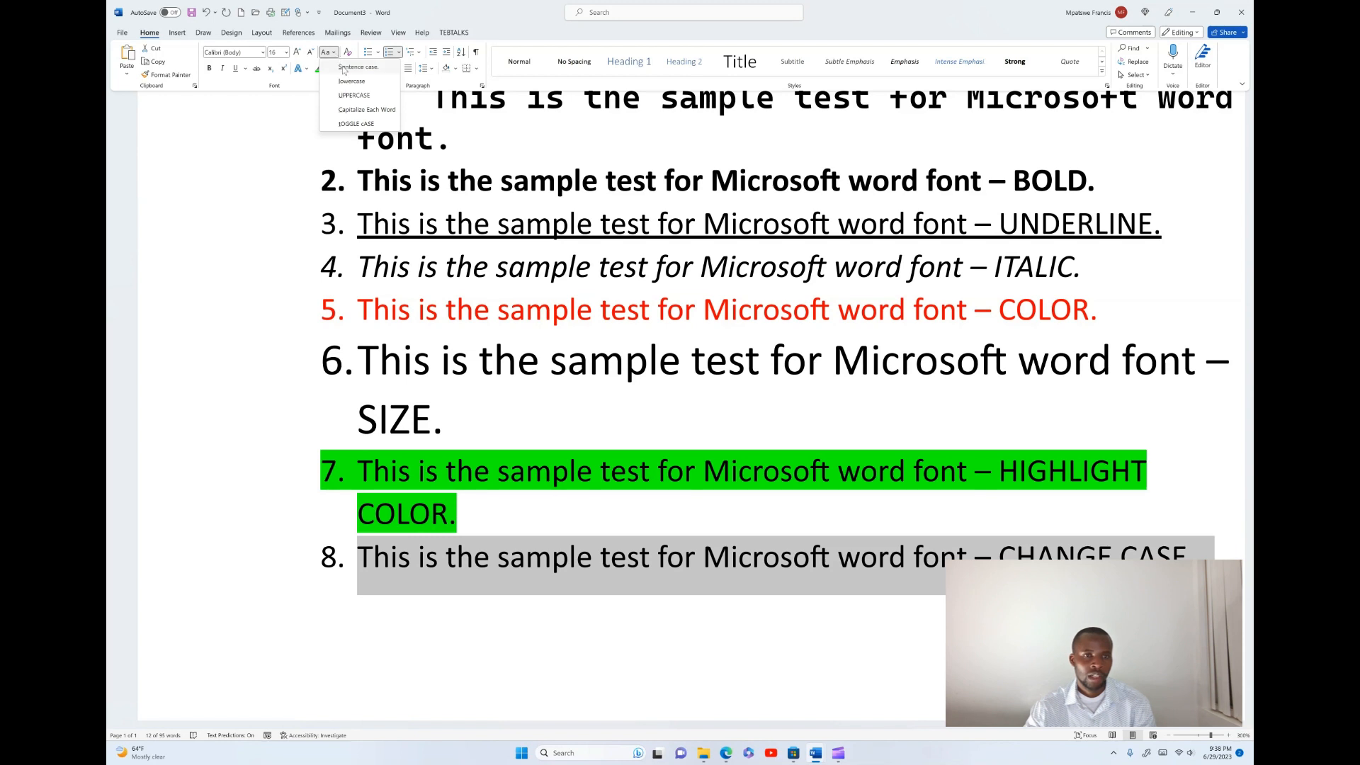
click(344, 69)
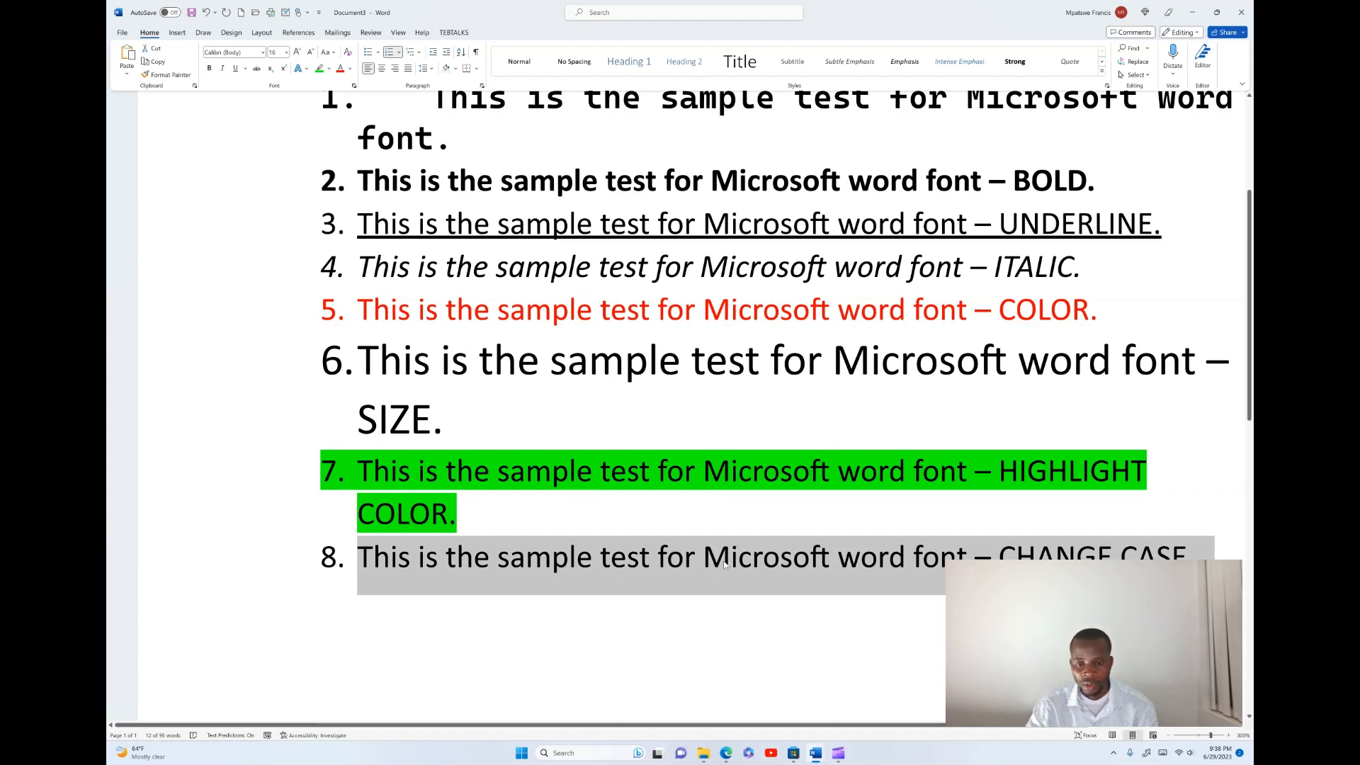
click(333, 53)
click(345, 79)
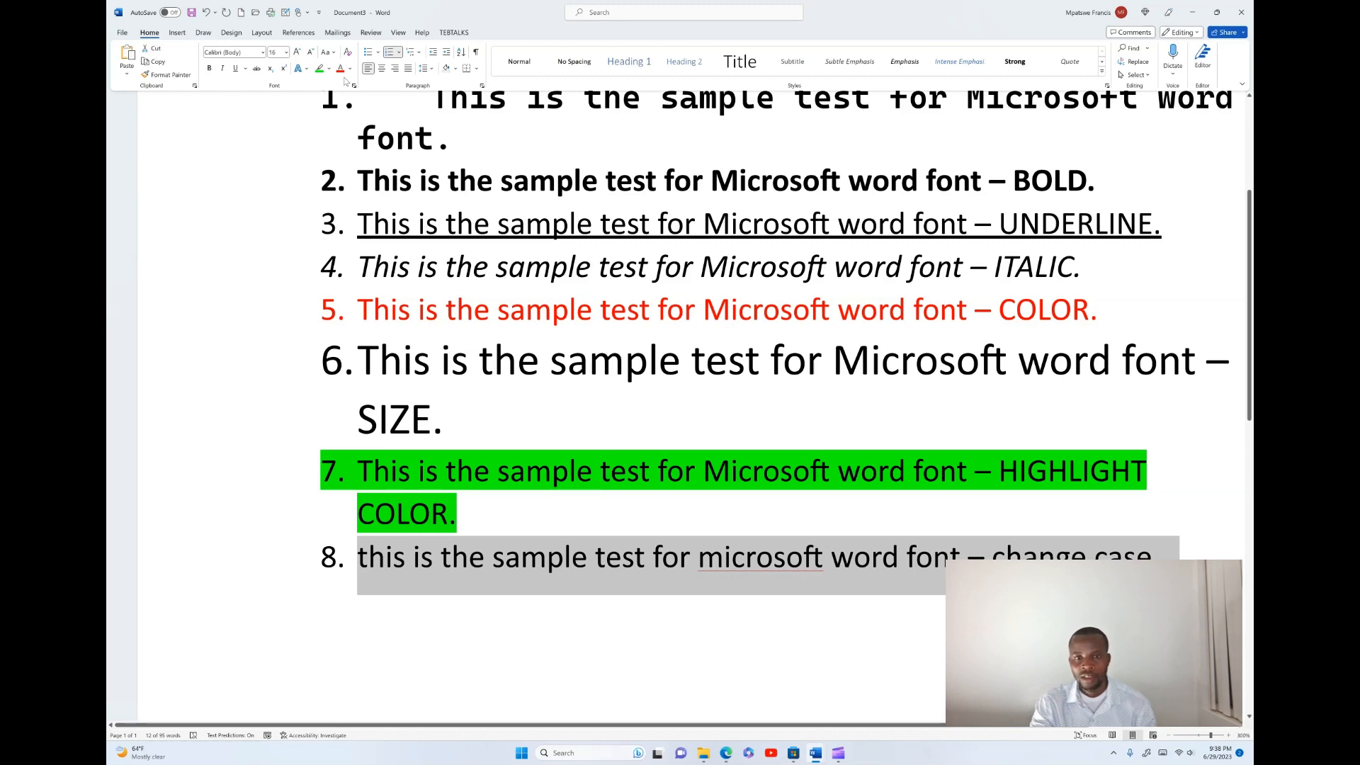
- Change the eighth list item to UPPERCASE
ctrl+scroll(624, 442, up, 3)
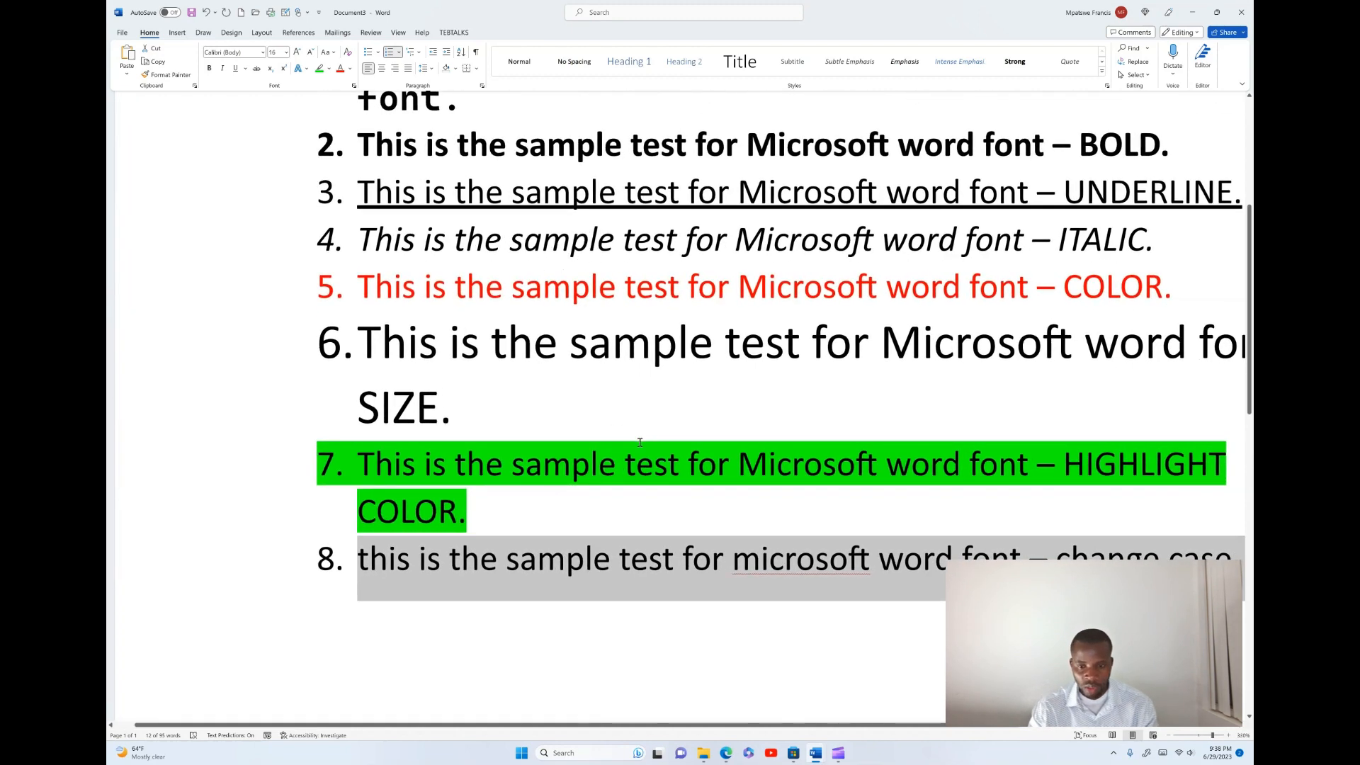
drag(676, 725, 758, 730)
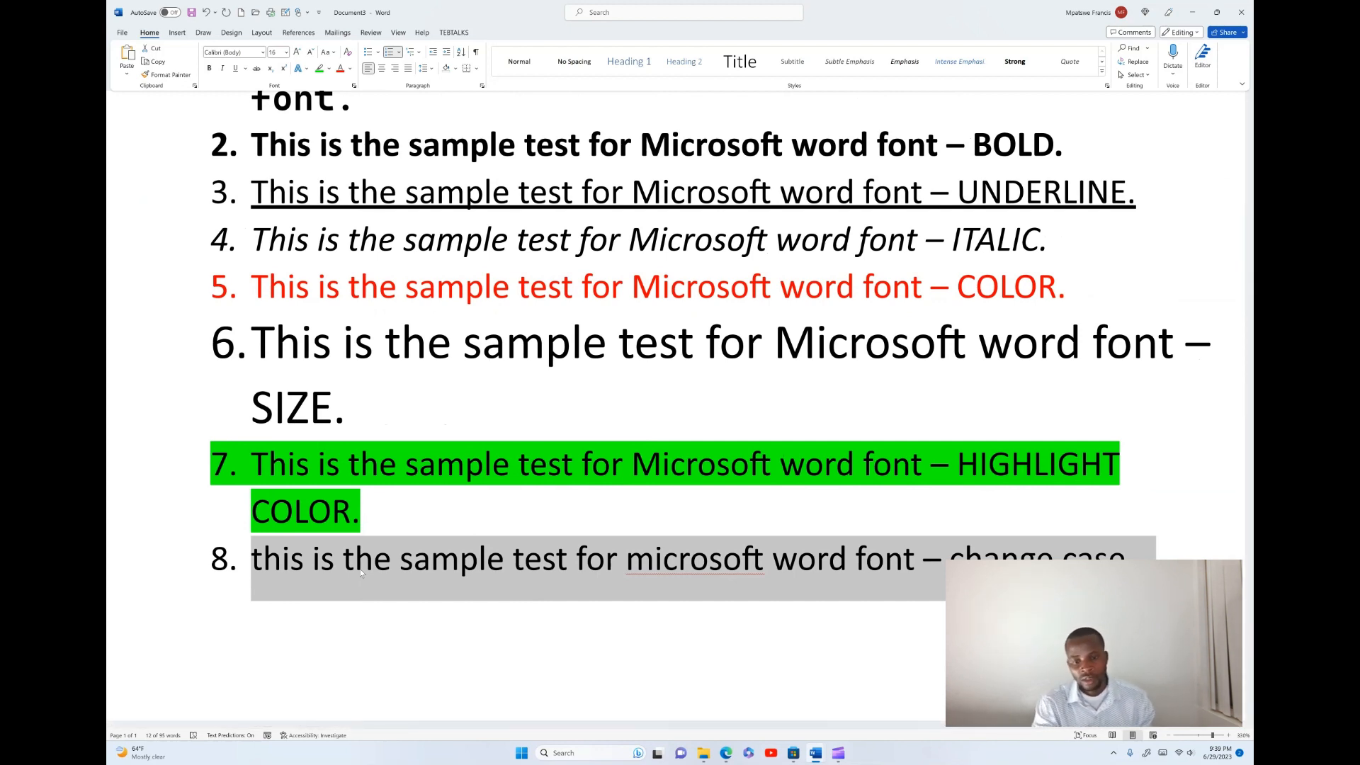
click(335, 54)
click(349, 91)
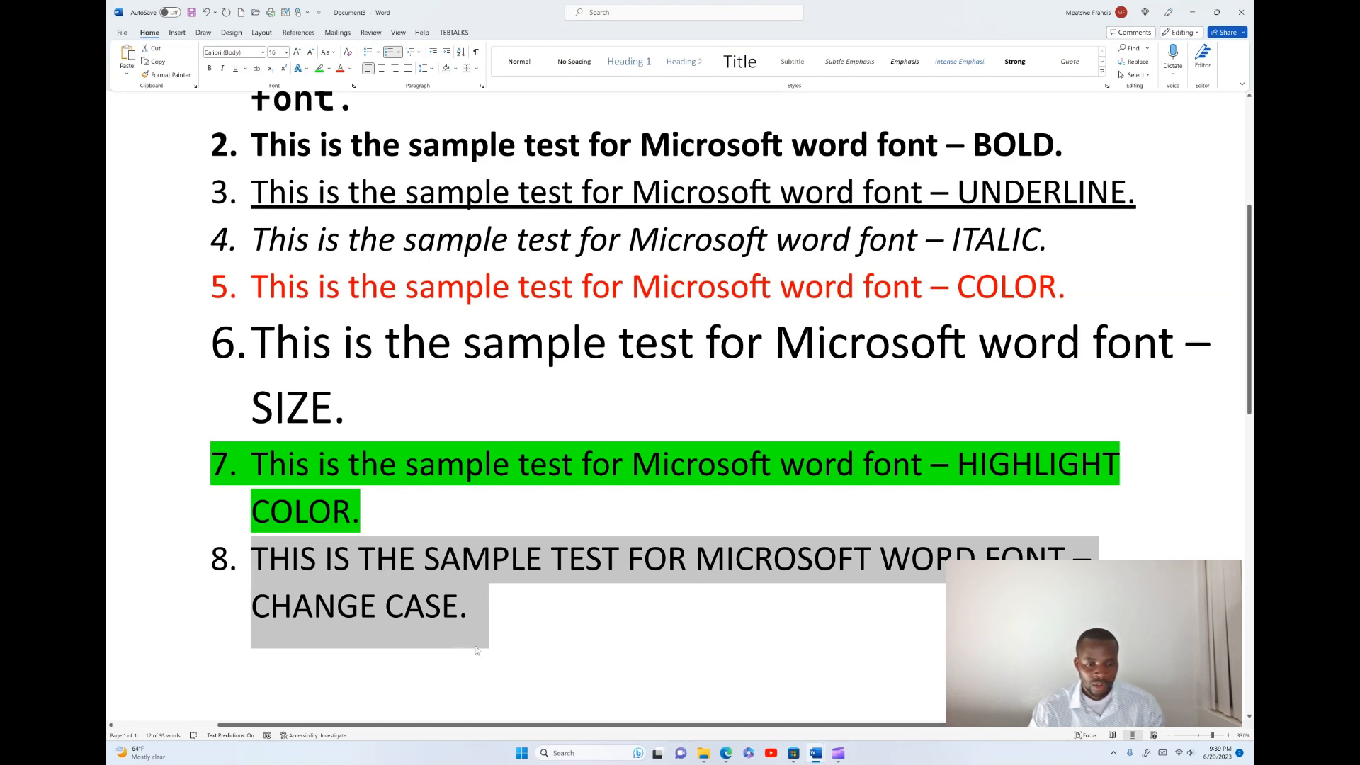
- Apply Capitalize Each Word and then tOGGLE cASE to the eighth list item
click(328, 51)
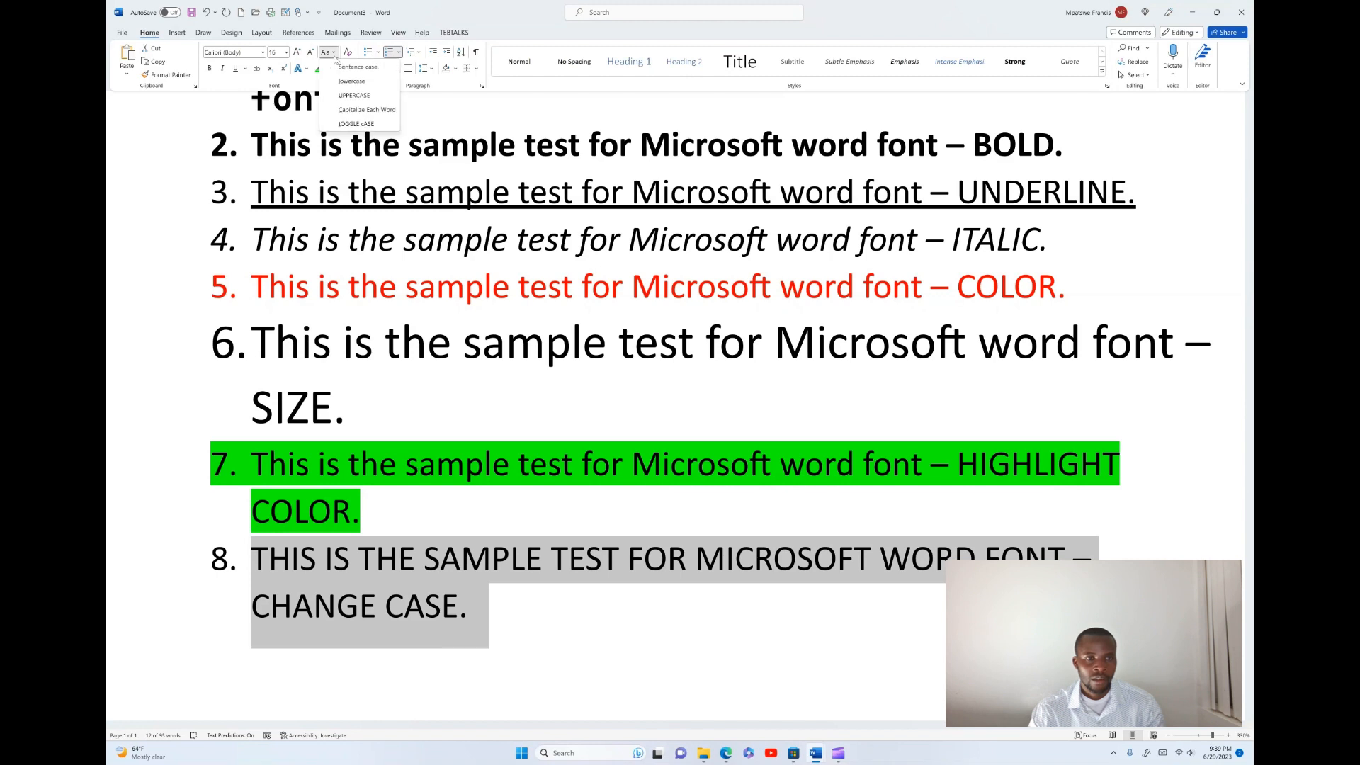
click(362, 111)
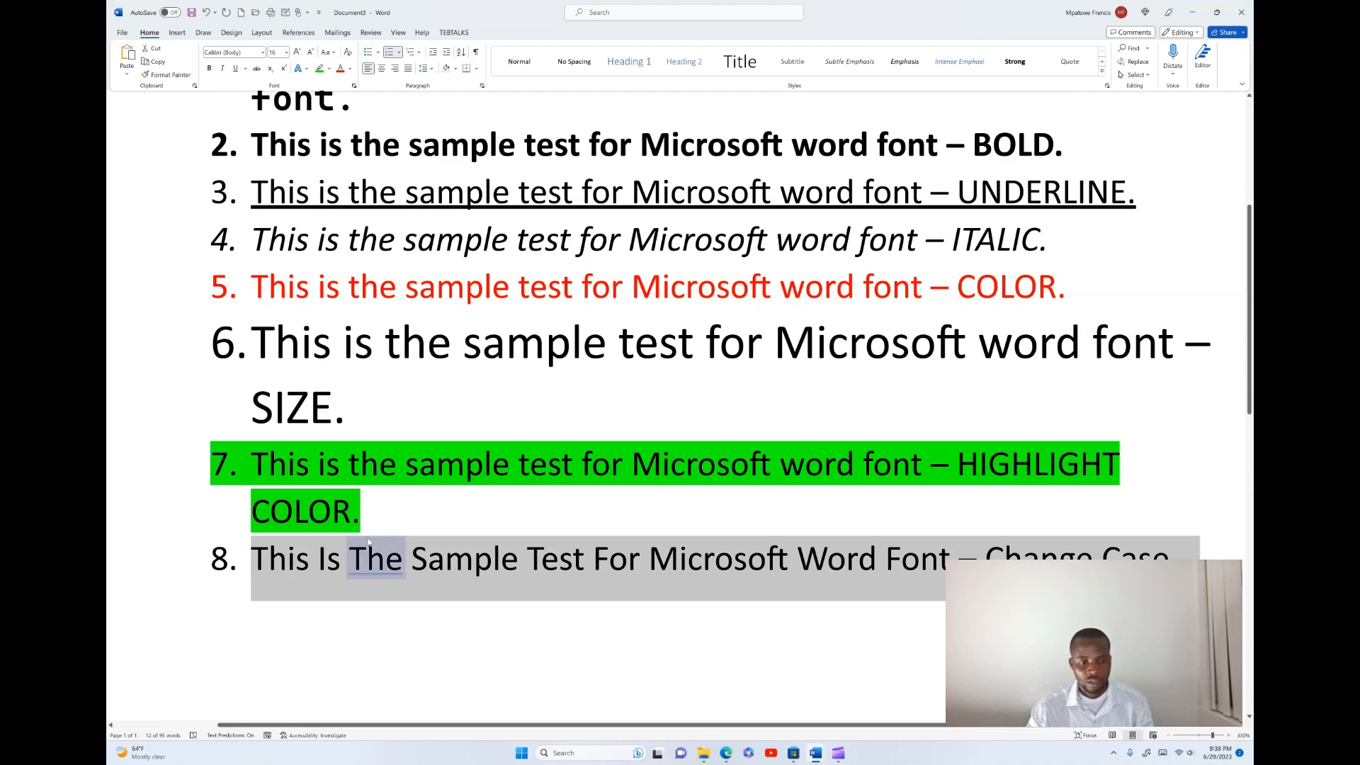
click(327, 52)
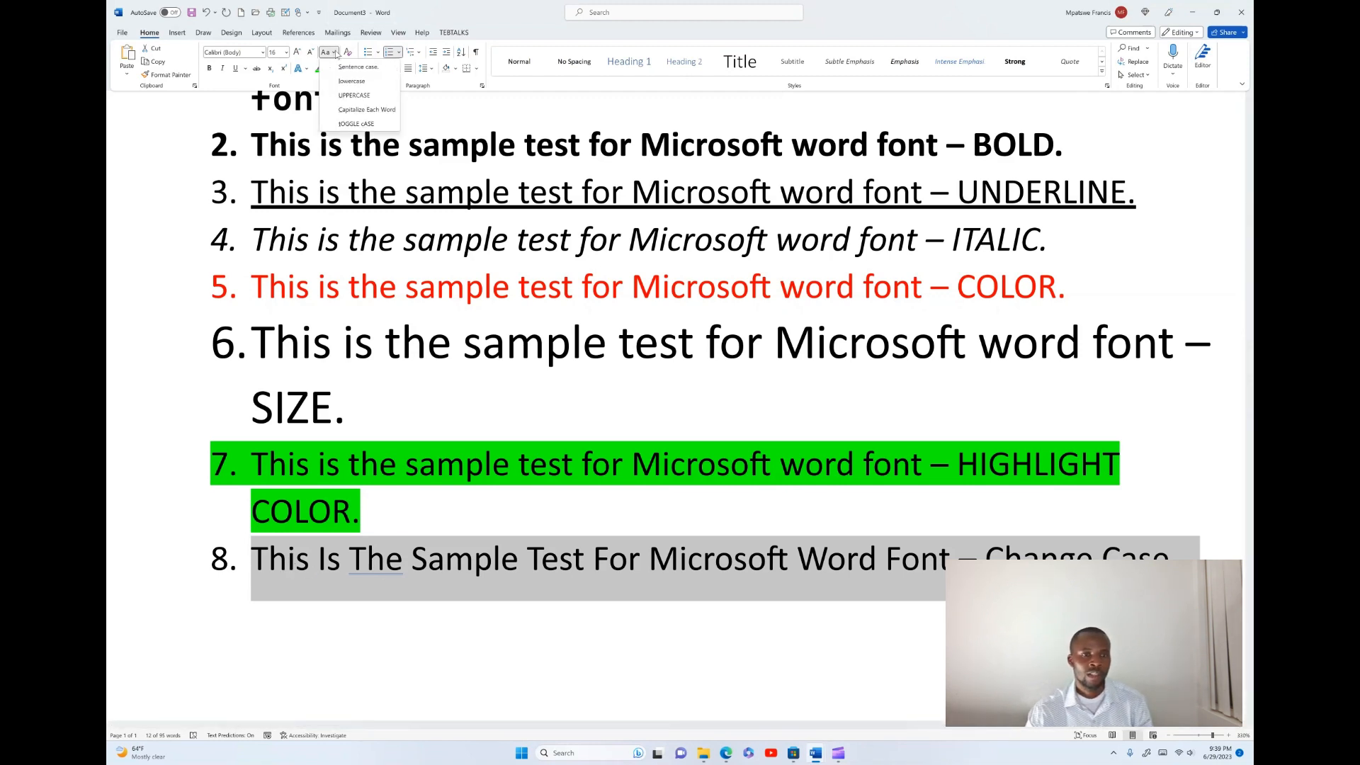
click(367, 124)
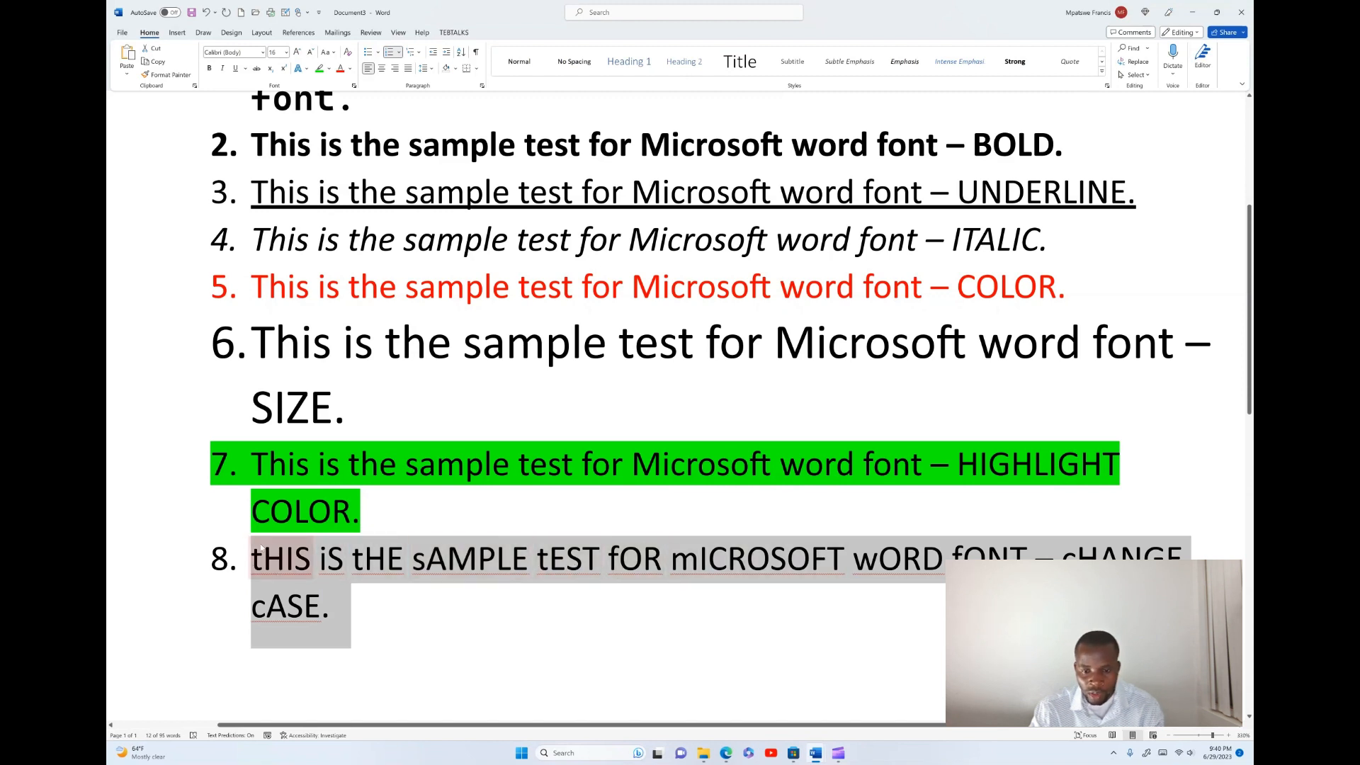
- Replace the word sAMPLE in the eighth item with the spelling suggestion Sample
click(485, 610)
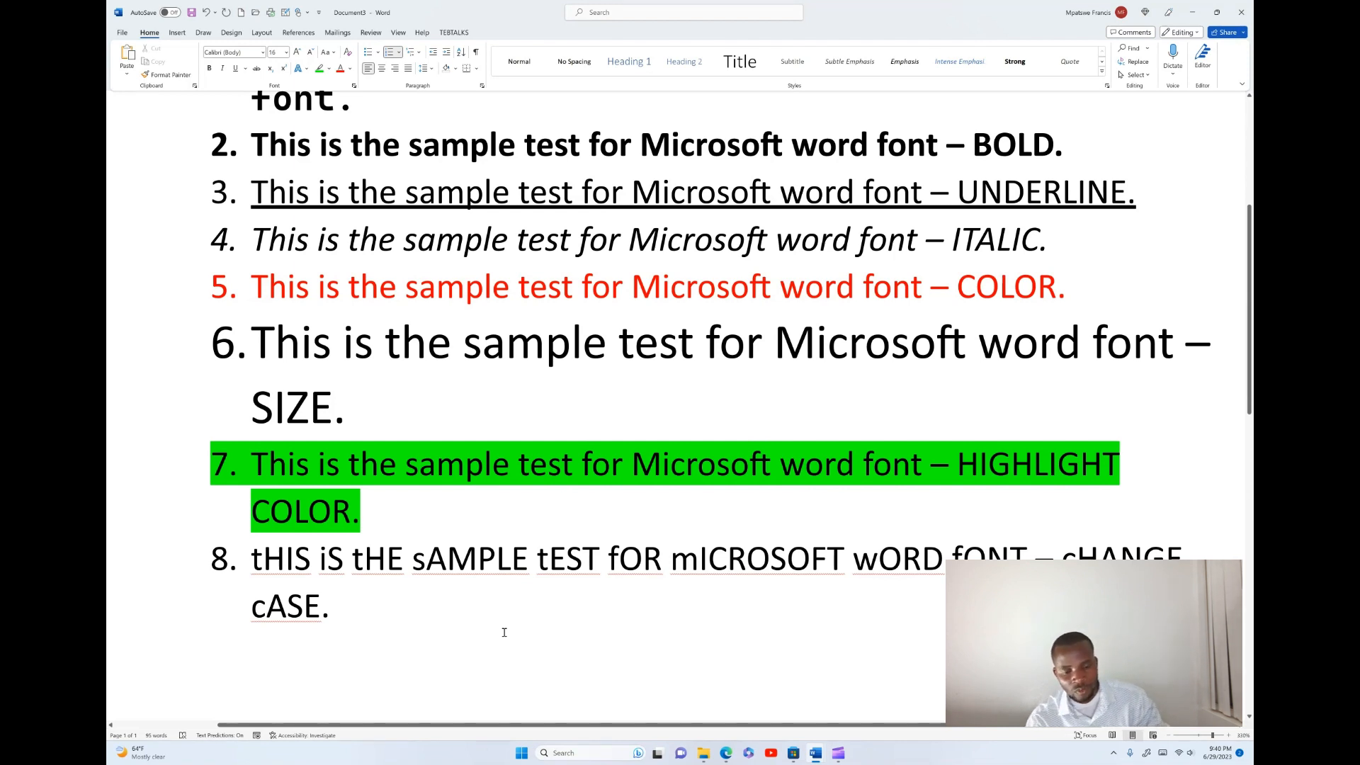
click(447, 559)
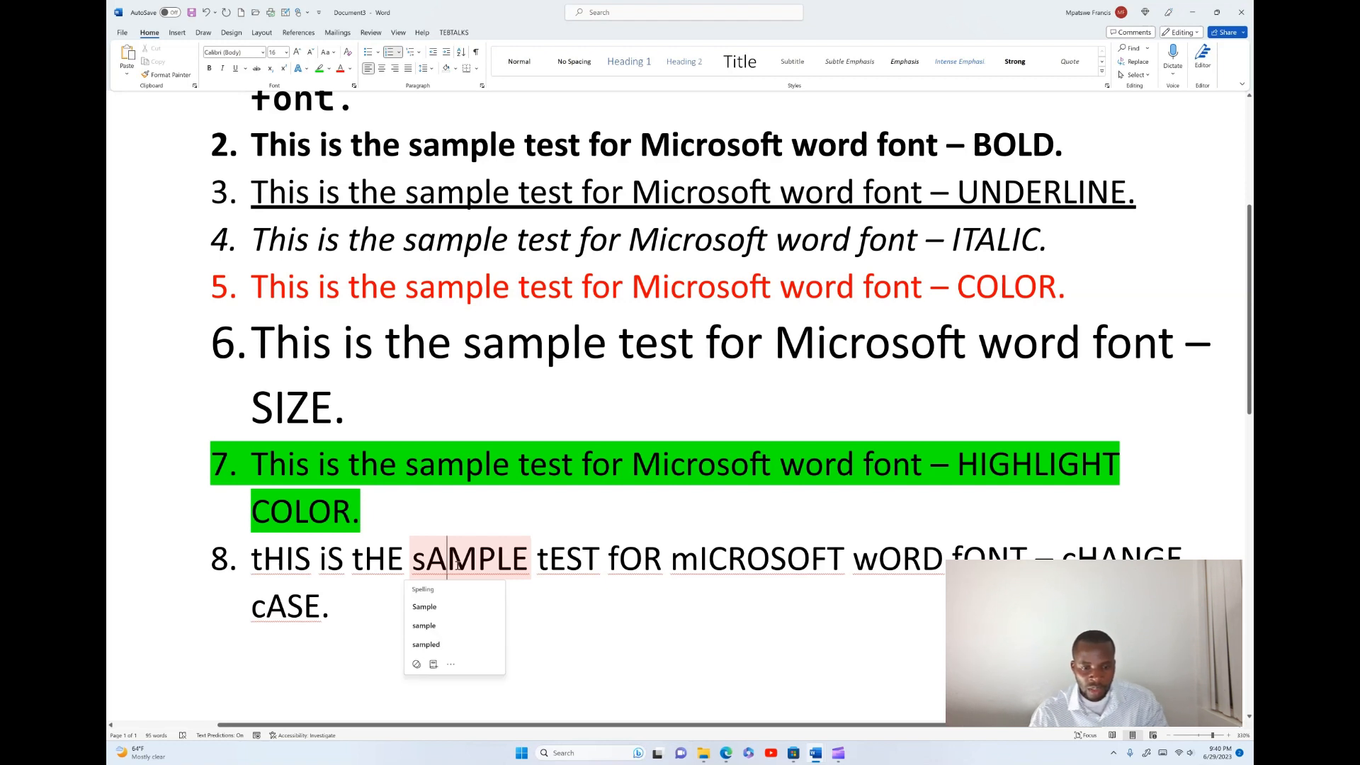
click(425, 609)
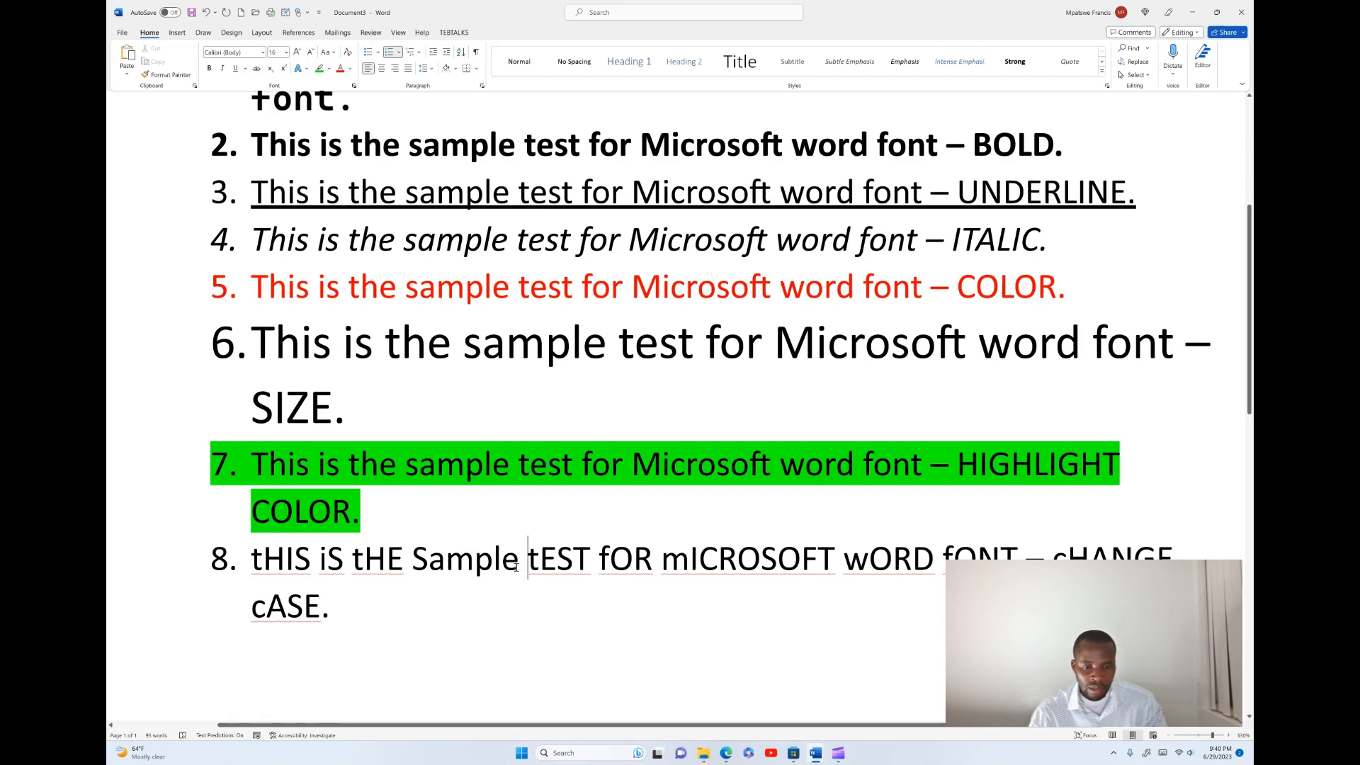
- Toggle the case of the word Sample in the eighth item back to sAMPLE
drag(516, 566, 423, 561)
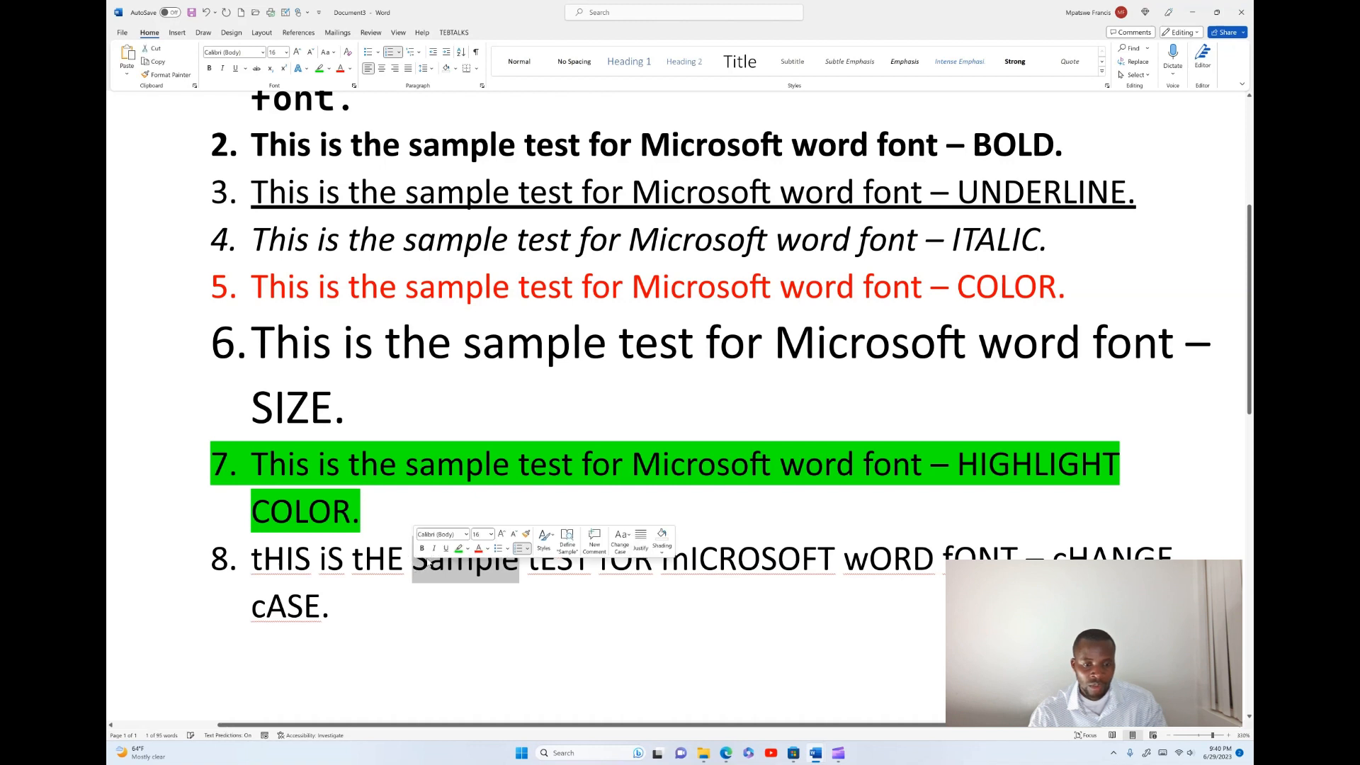
key(shift+F3)
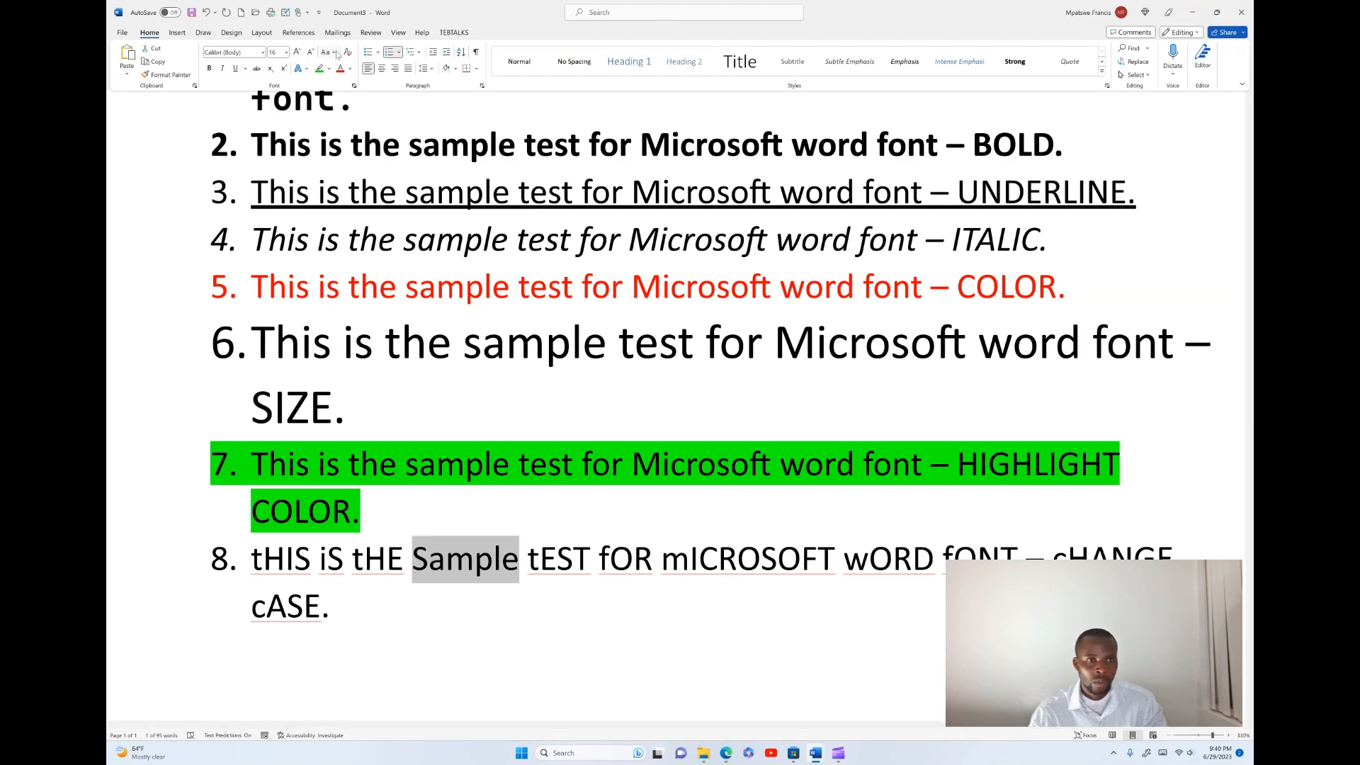
click(336, 54)
click(361, 131)
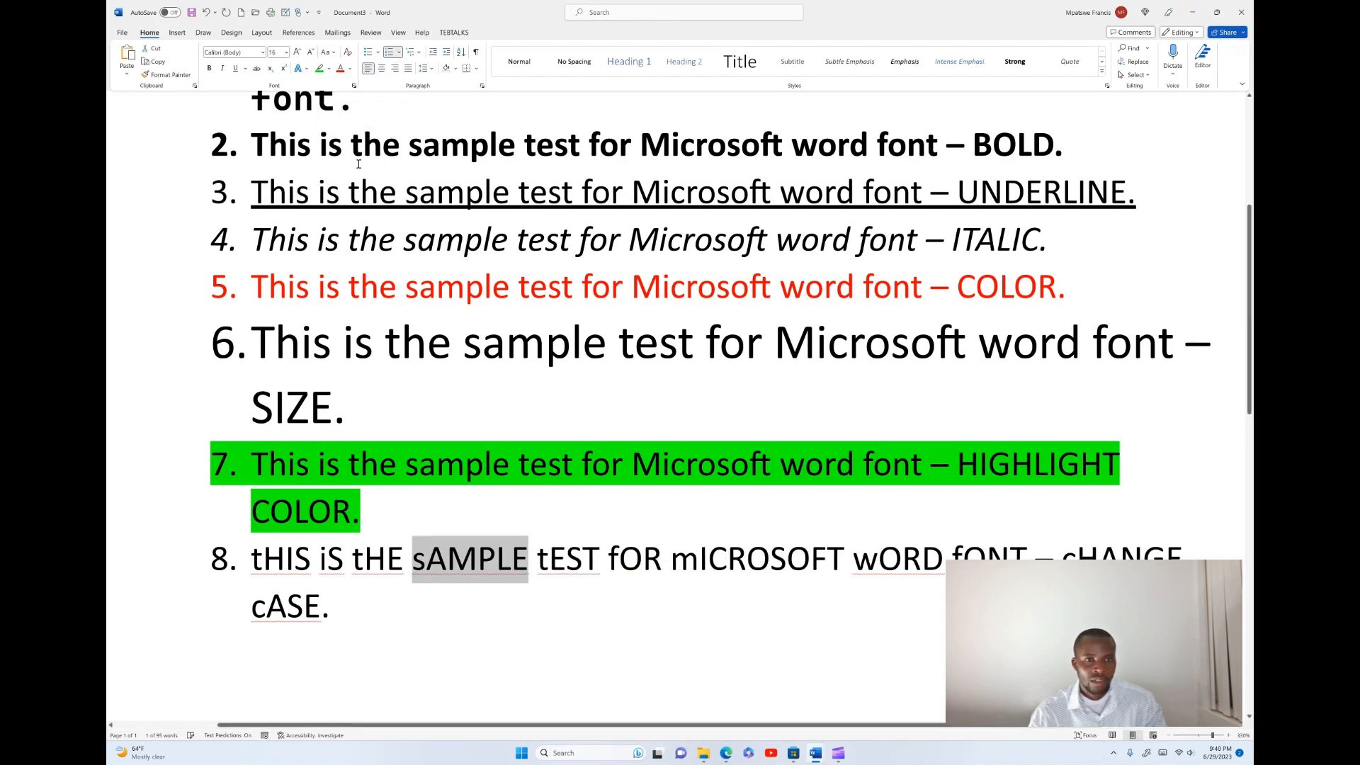
- Ignore the spelling flags on the words tHIS and iS in the eighth list item
right_click(294, 566)
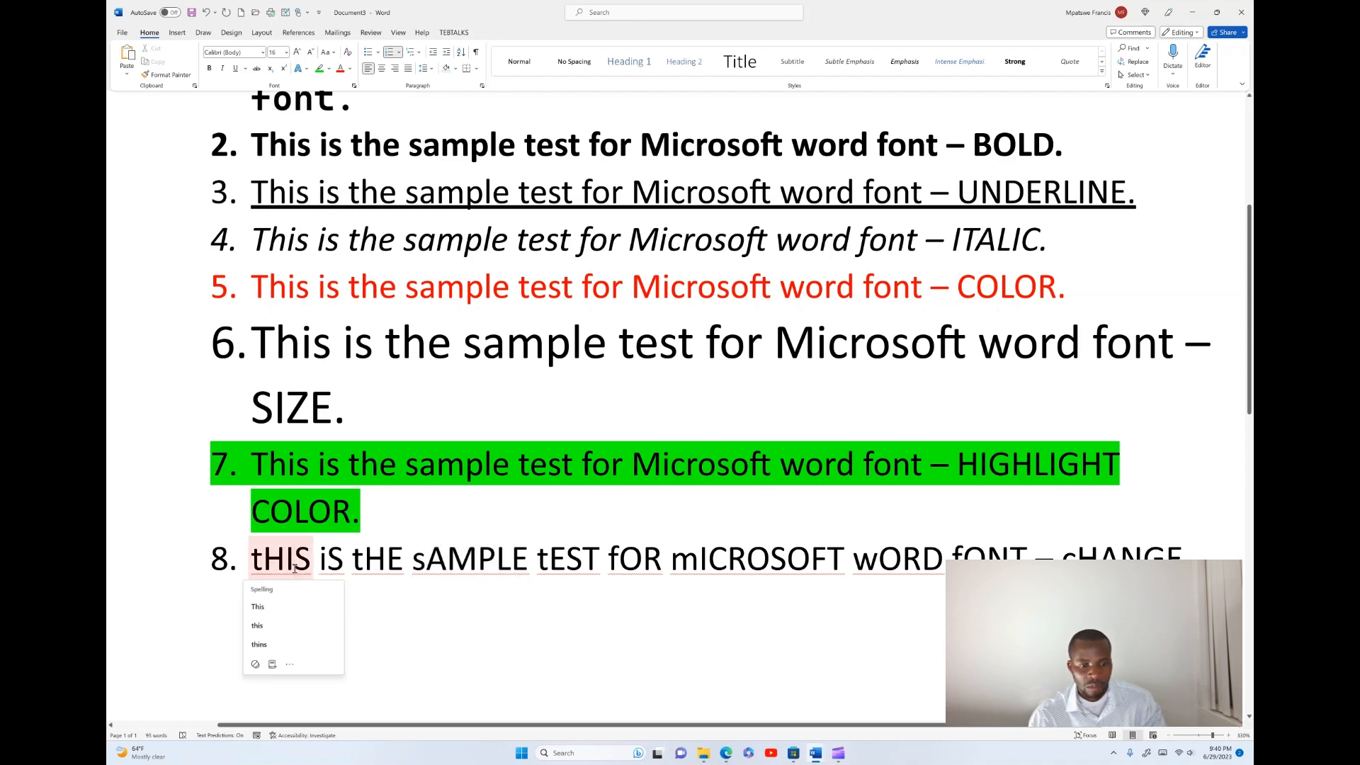
click(289, 664)
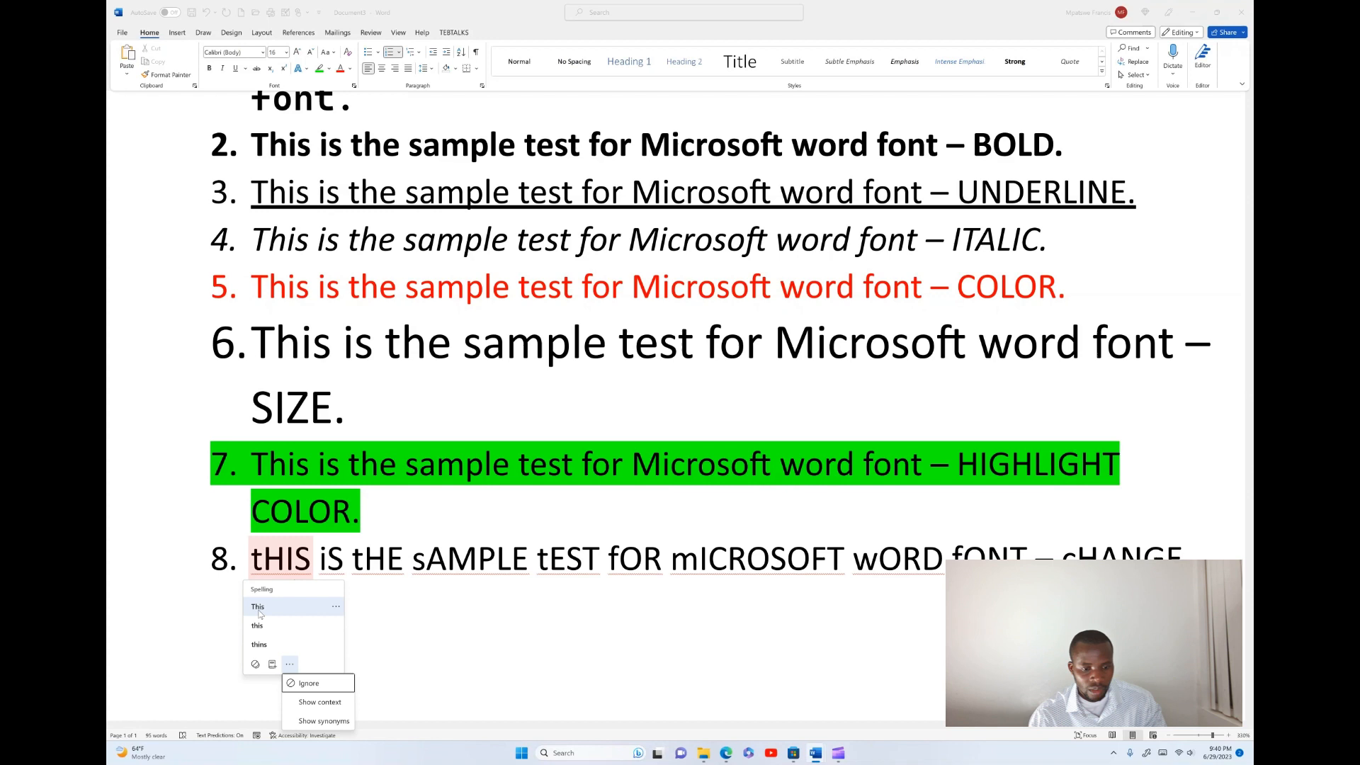
click(312, 683)
right_click(327, 561)
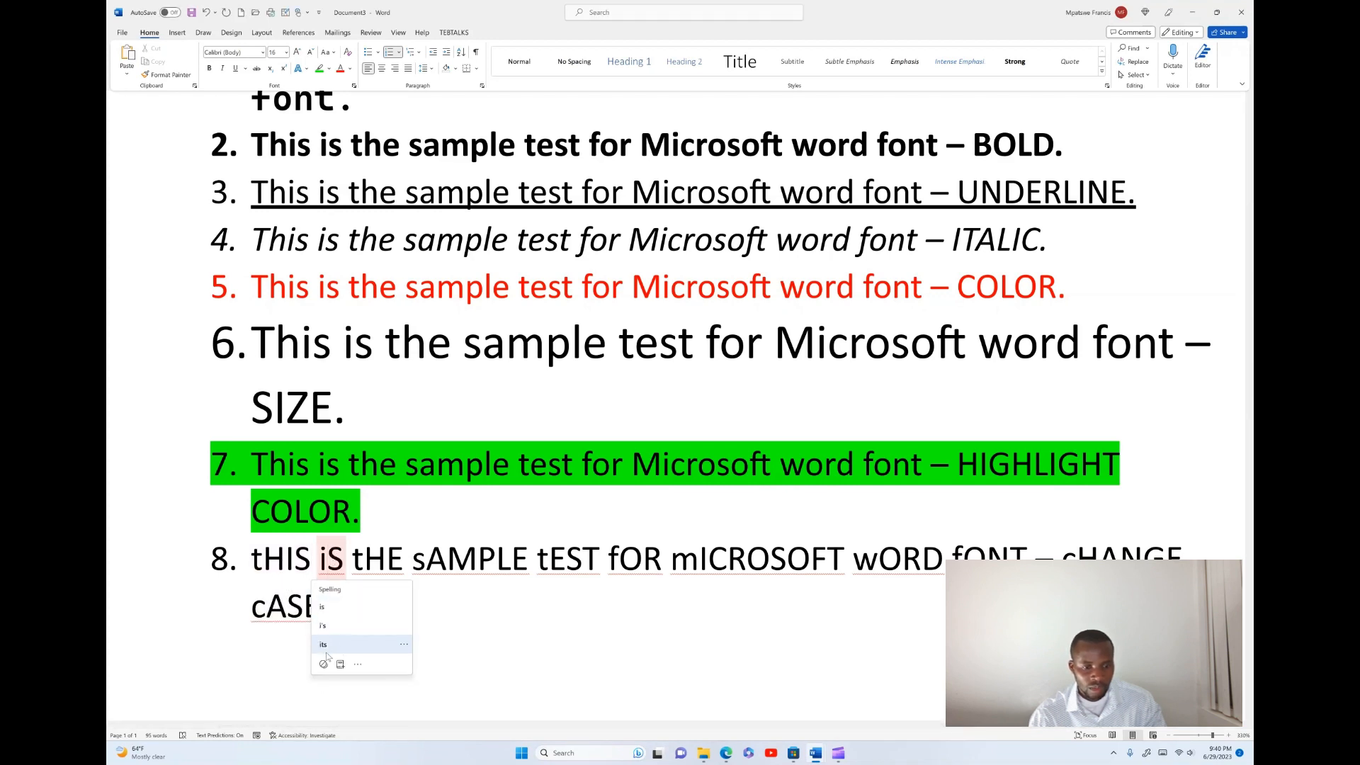
click(349, 662)
- Add the words tHE and sAMPLE from the eighth list item to the dictionary
right_click(377, 559)
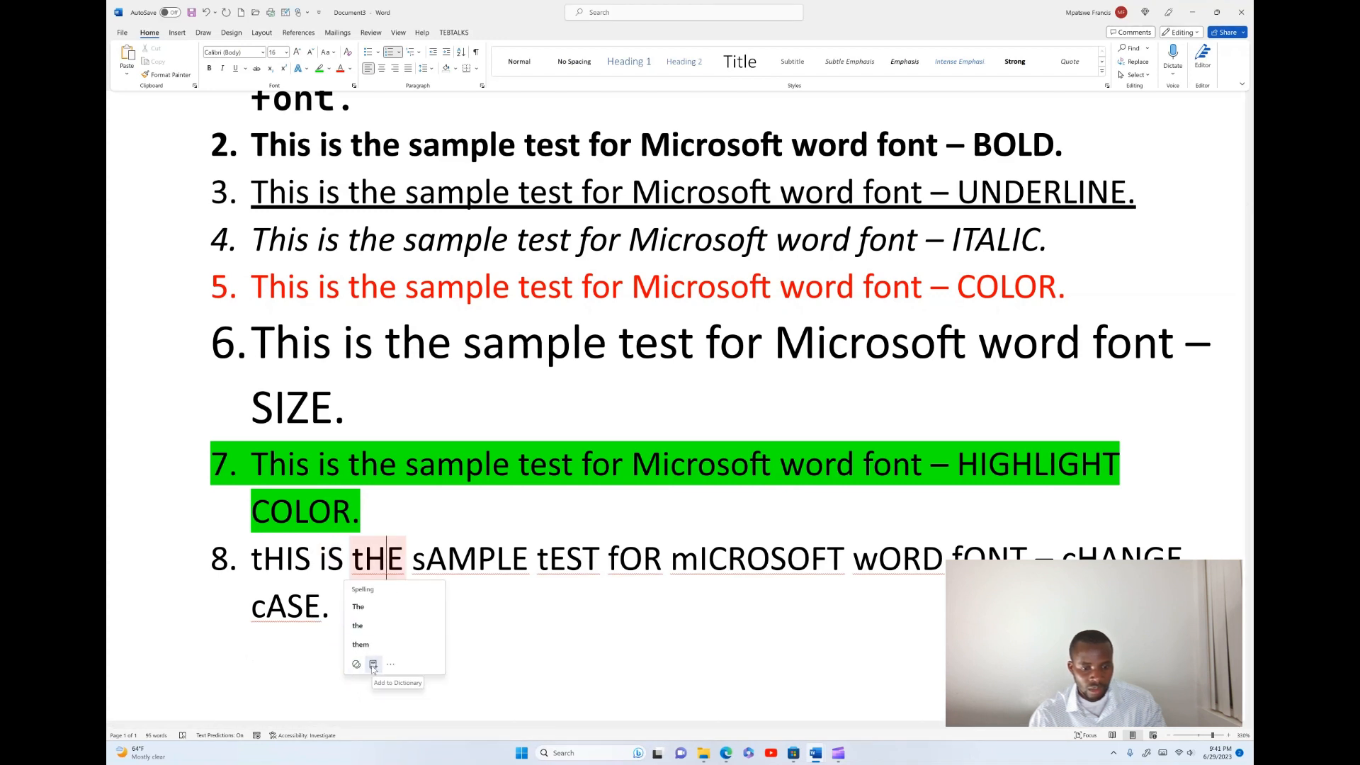
click(374, 665)
click(454, 559)
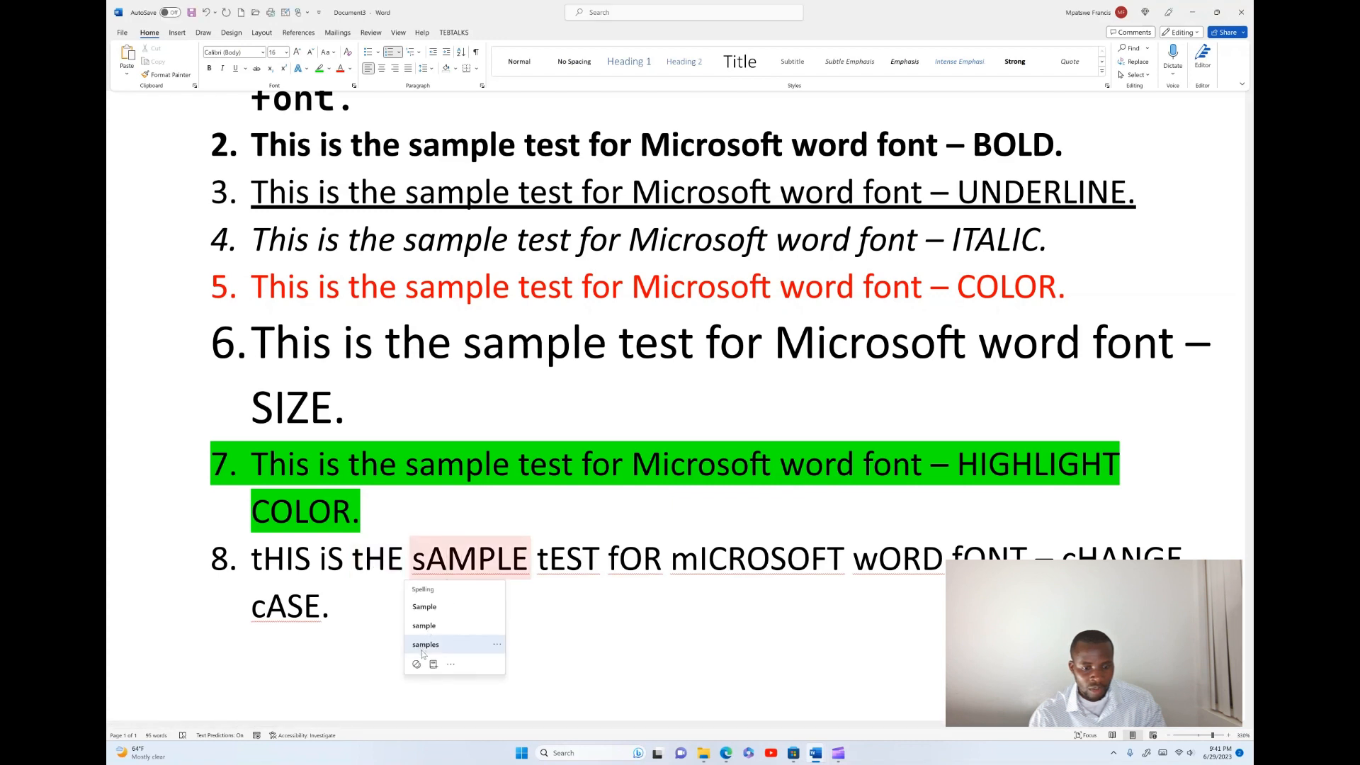
click(432, 664)
click(549, 558)
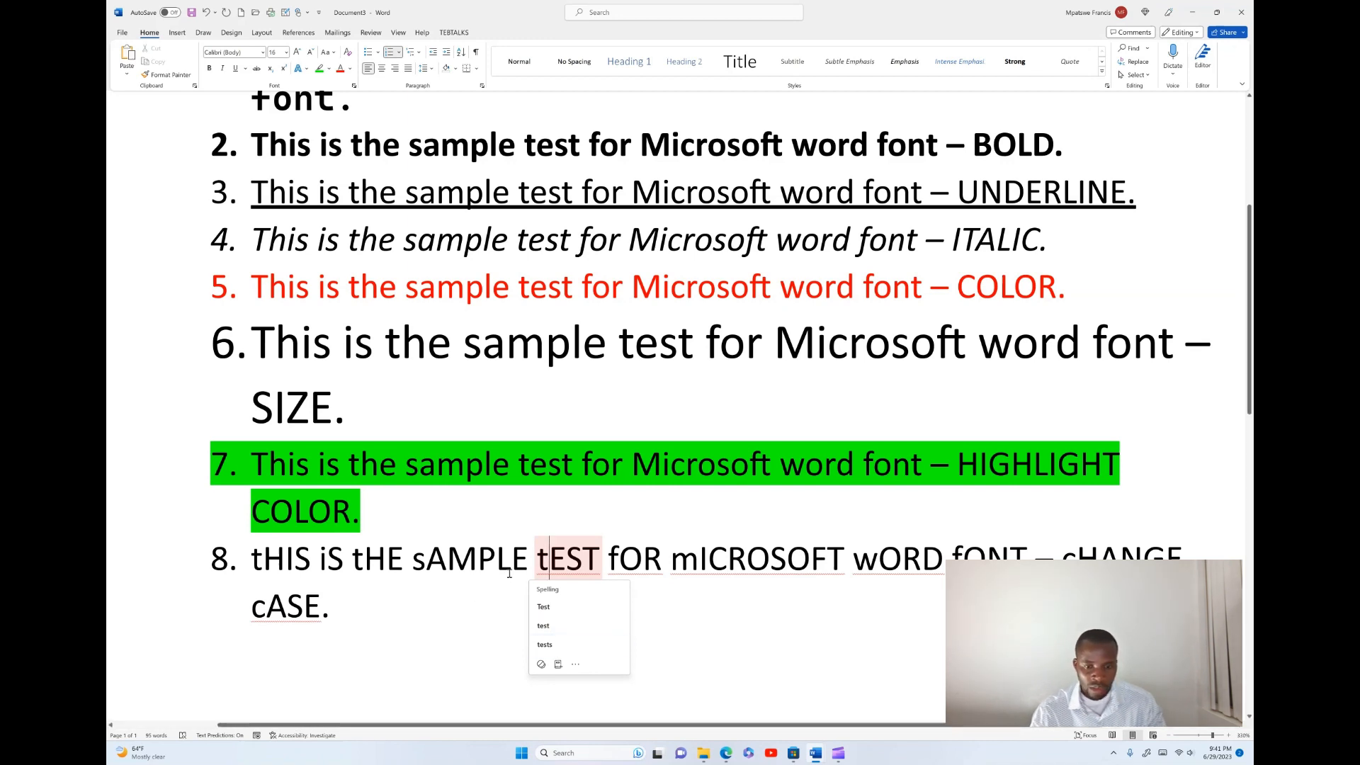
click(401, 558)
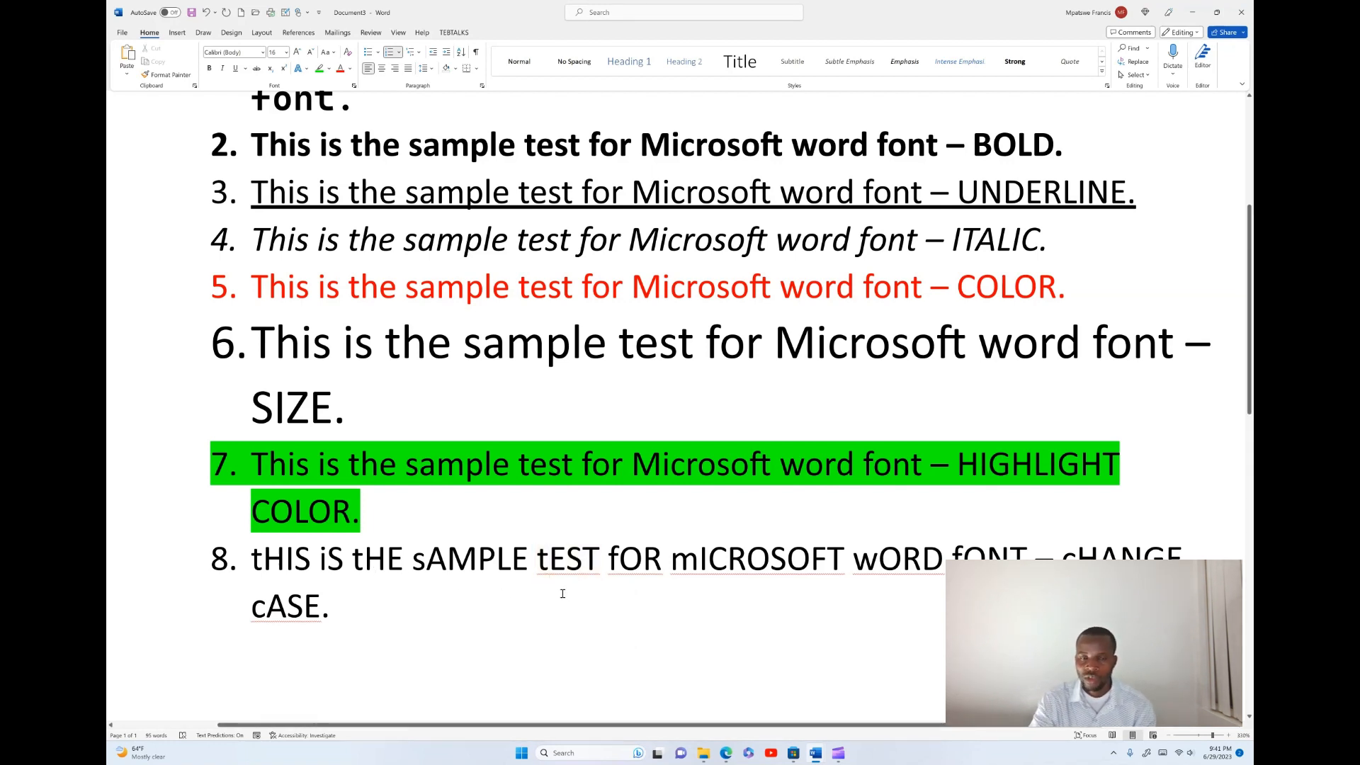
- Scroll through the document to review the formatted numbered list from the title to the eighth item
scroll(562, 388, up, 2)
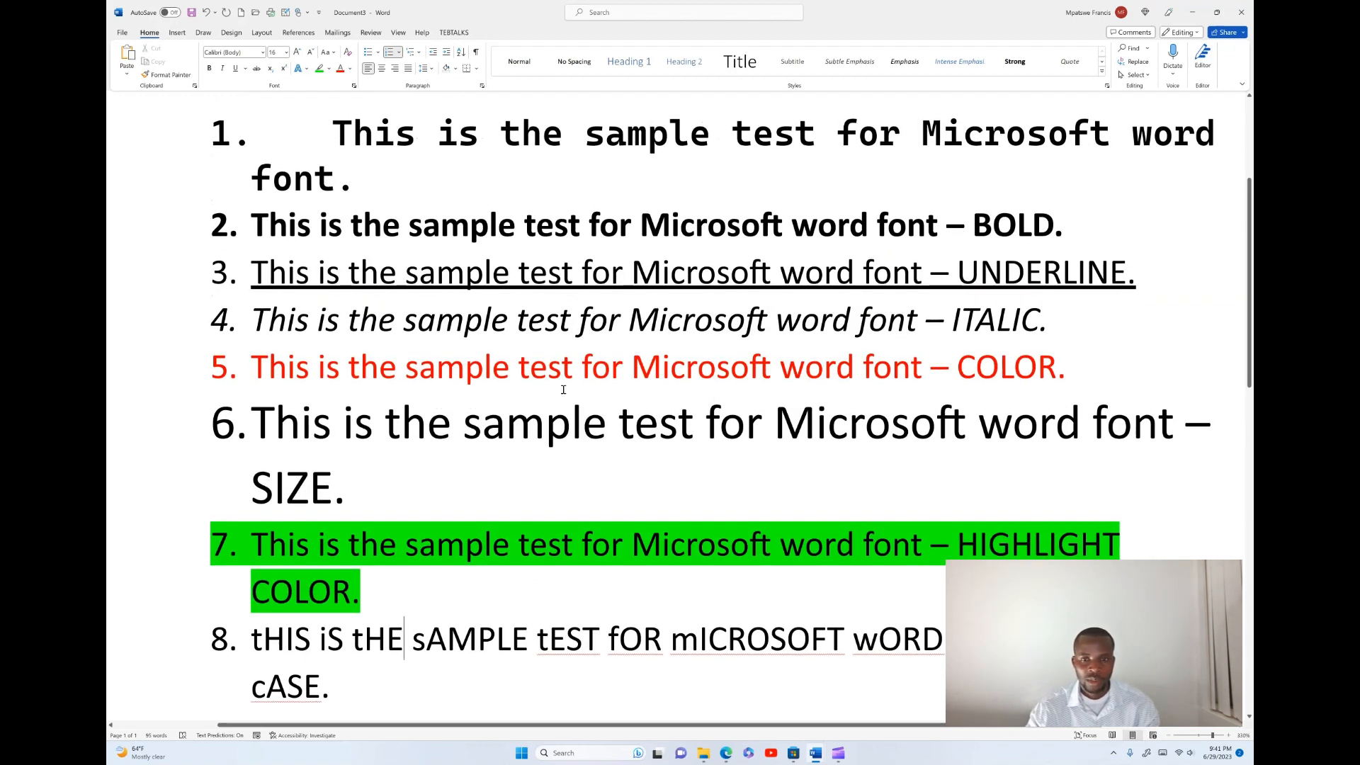
scroll(458, 372, up, 4)
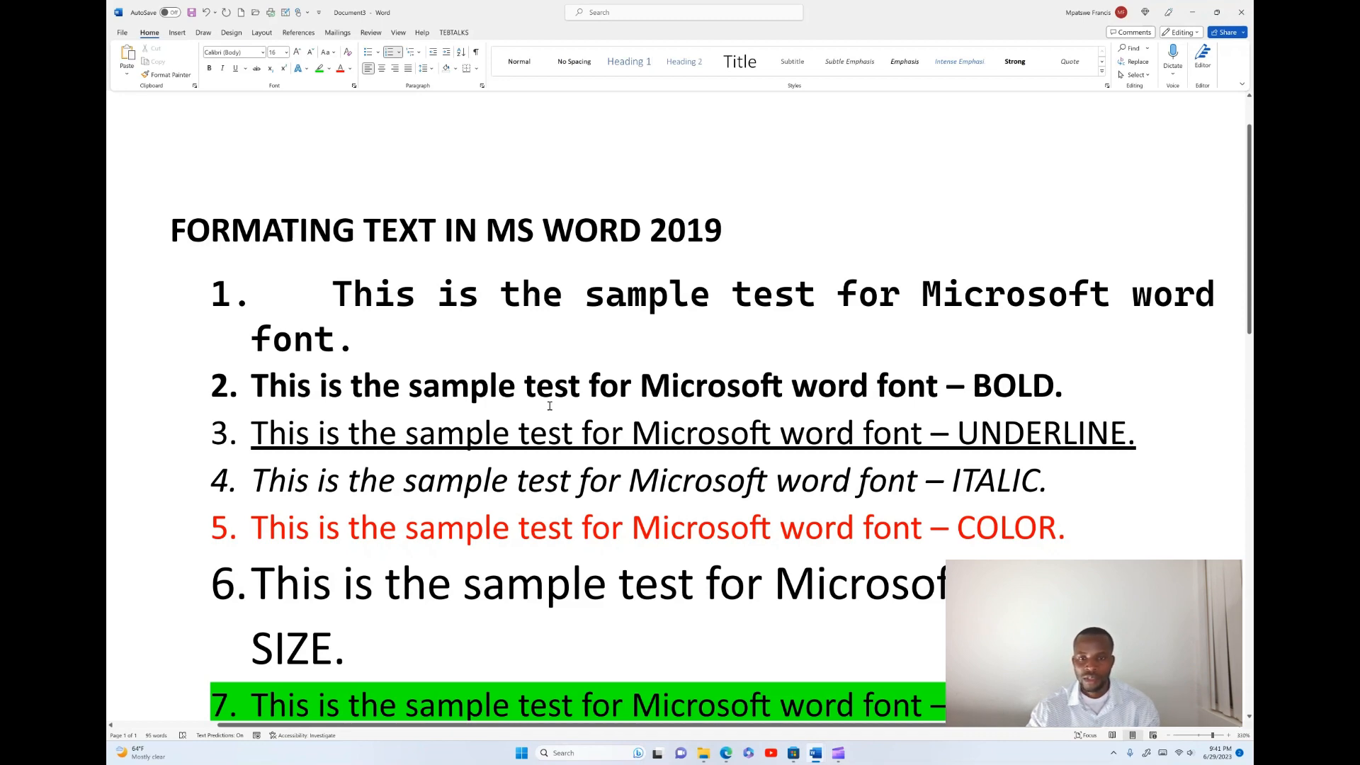
scroll(549, 406, down, 1)
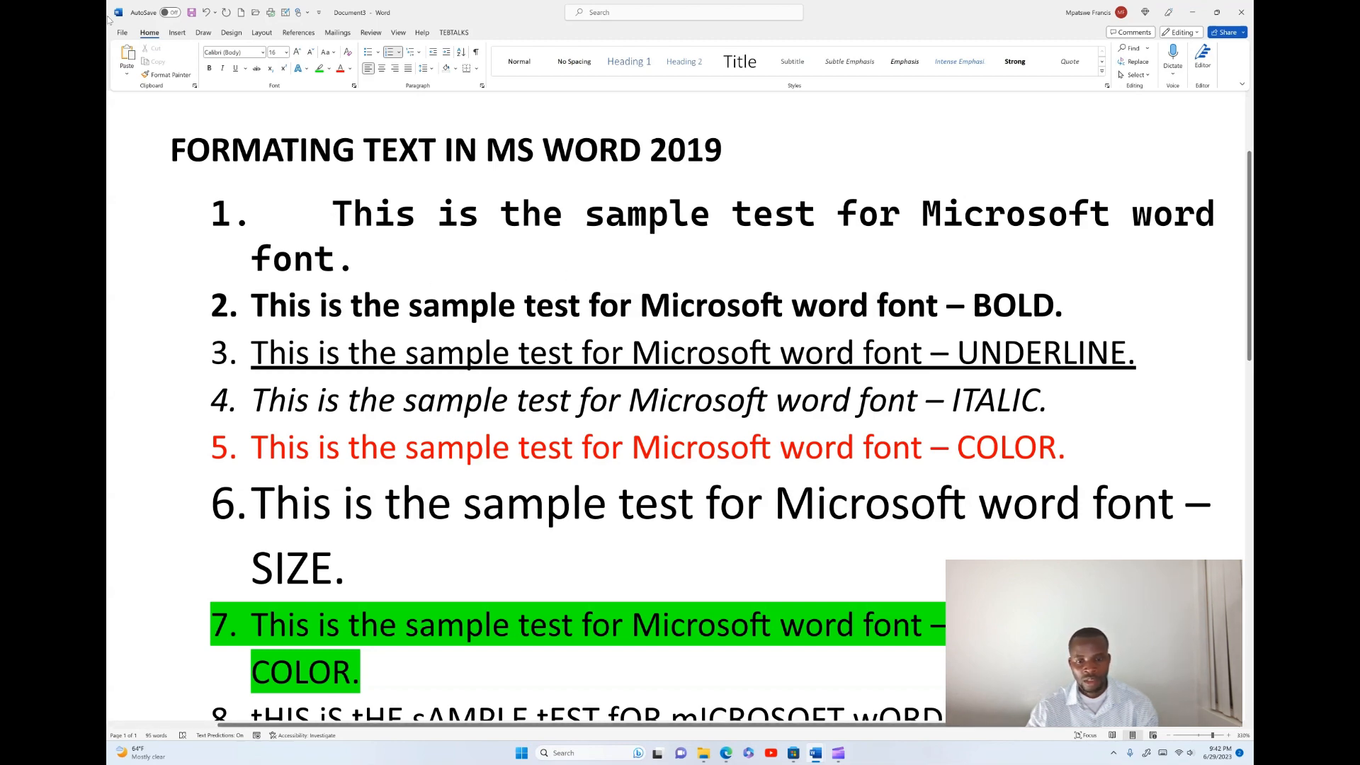
scroll(485, 354, down, 3)
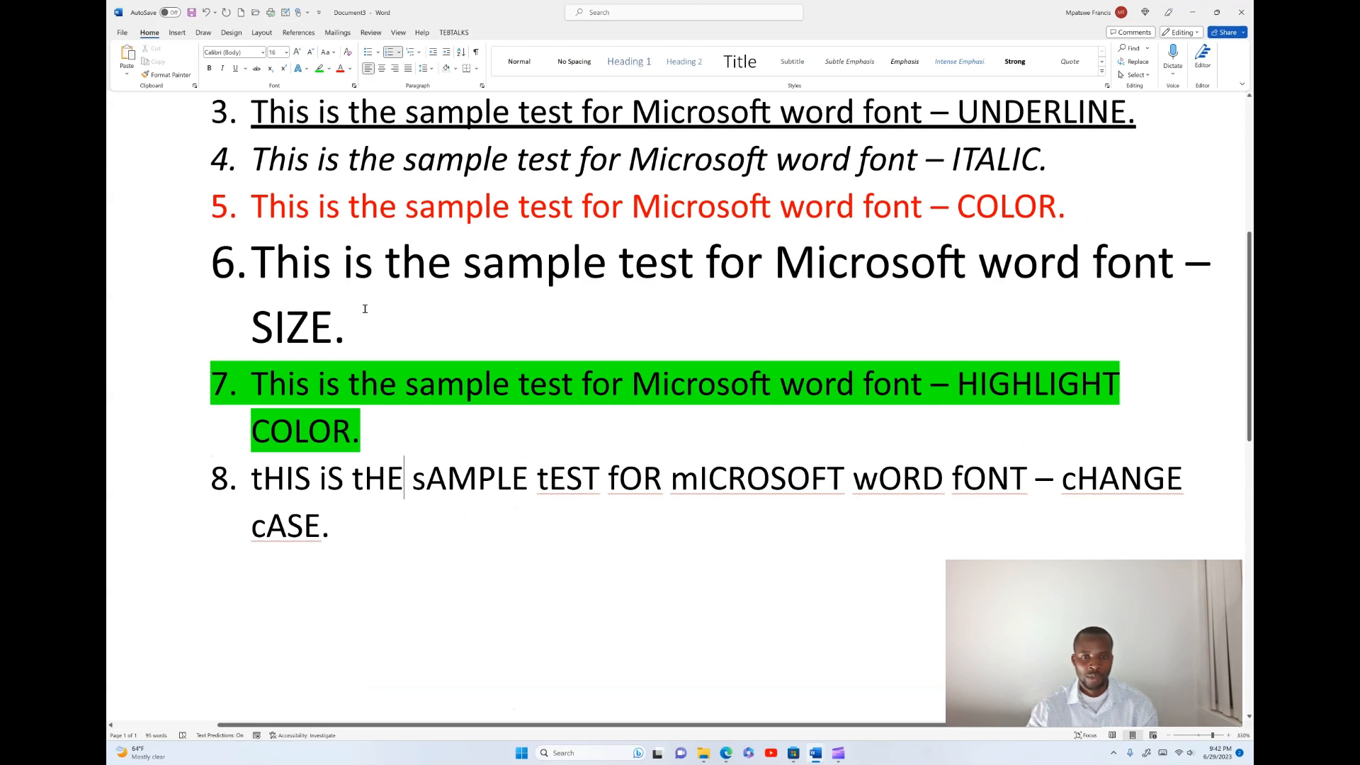
click(838, 753)
click(905, 693)
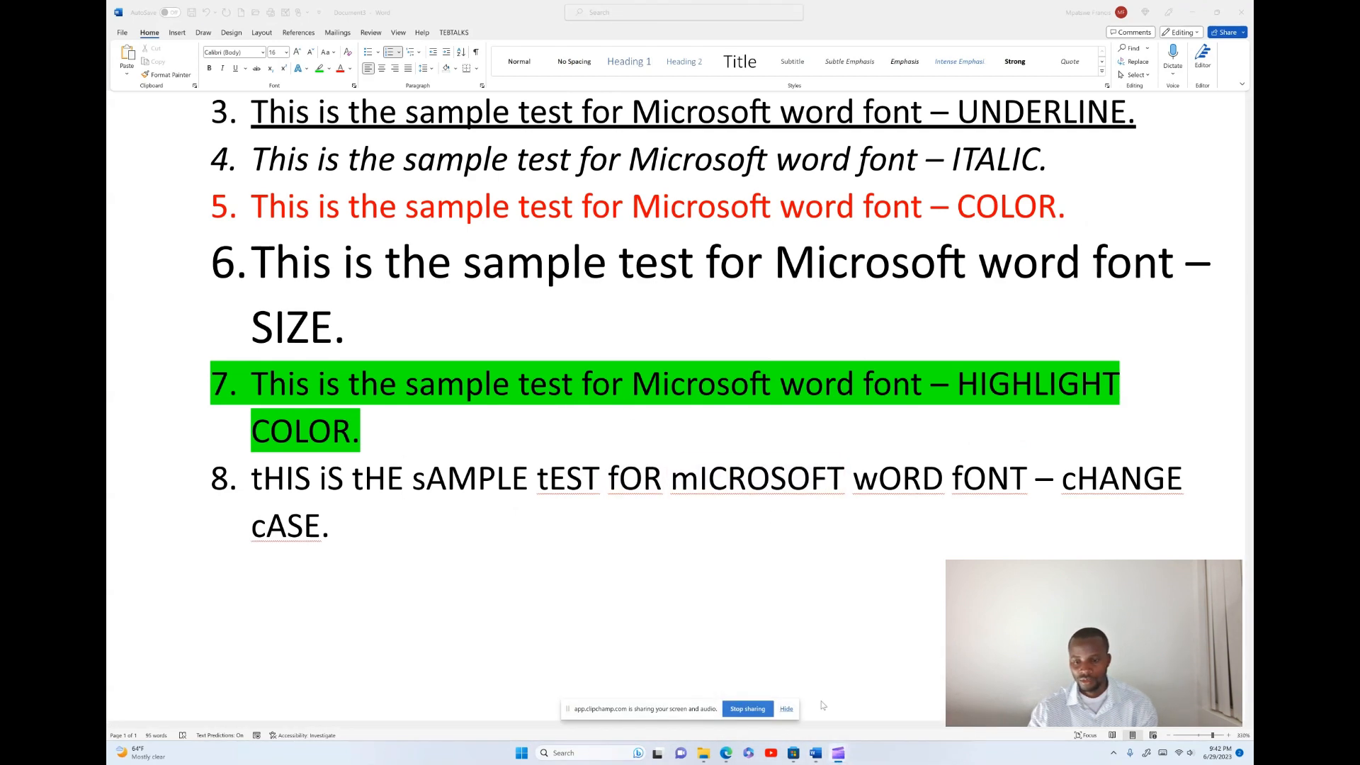